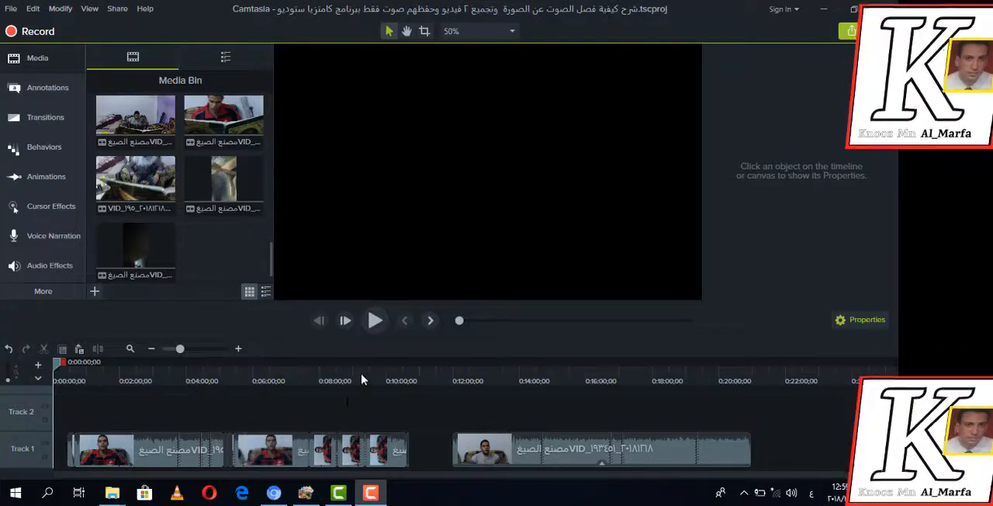
Preview the first recording near 0:01:07 and center its picture on the canvas at position X 0, Y 0
drag(460, 322, 471, 322)
click(376, 321)
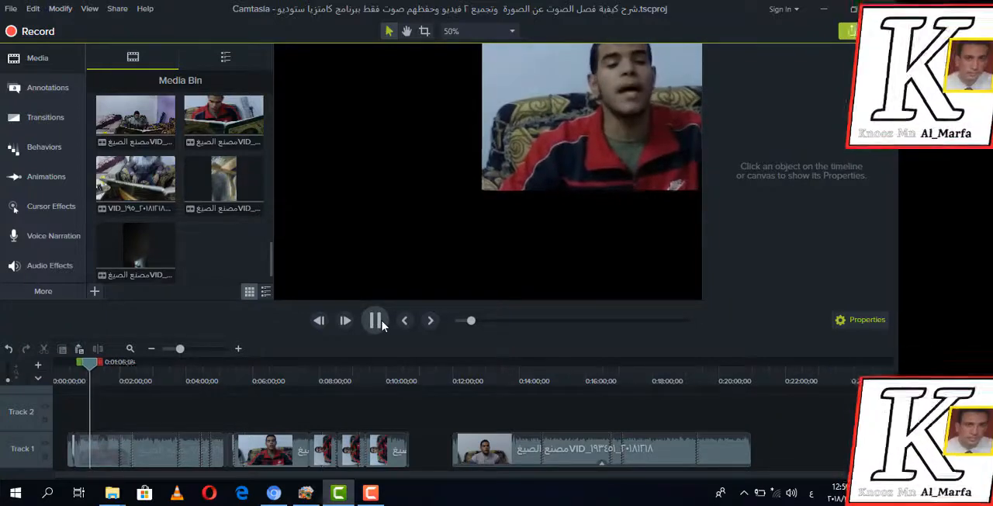
click(376, 321)
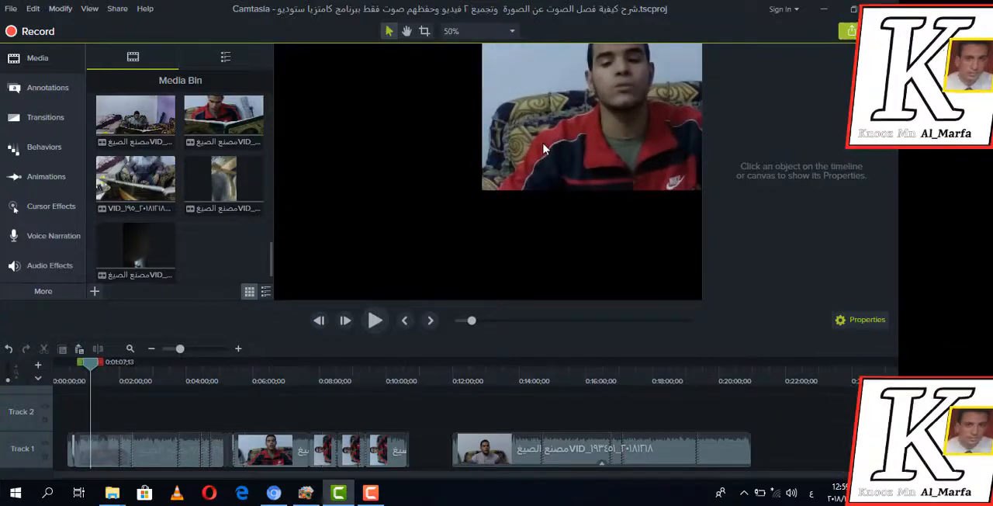
drag(468, 194, 406, 260)
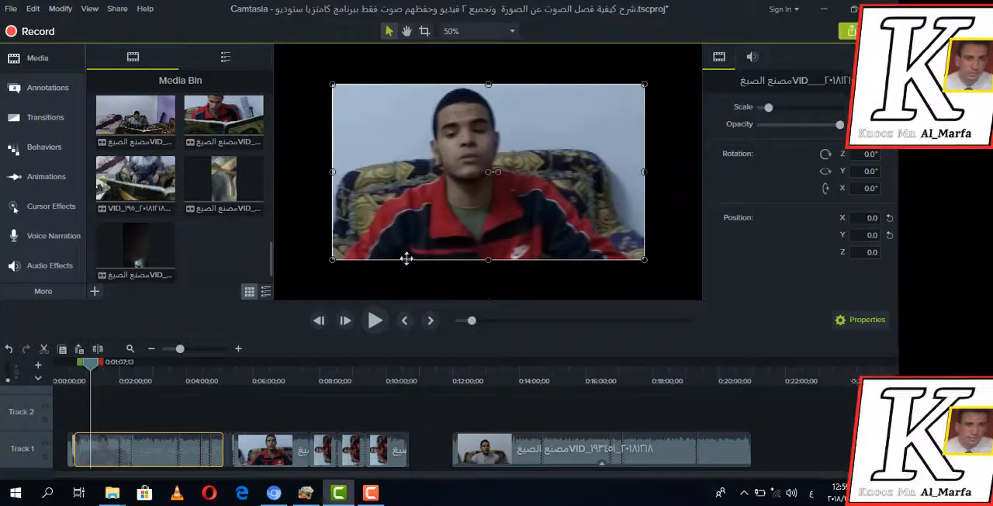
click(377, 320)
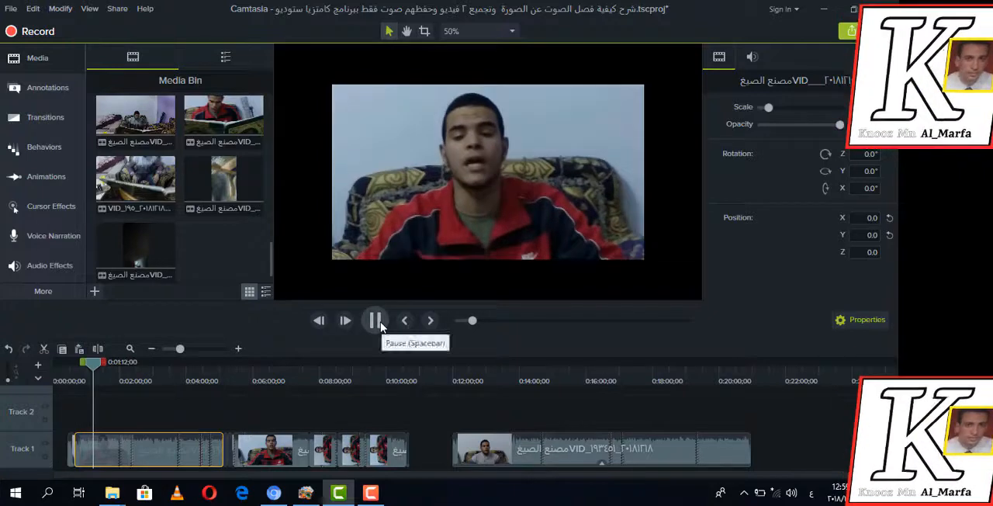
click(375, 320)
Select all clips of the first recording on Track 1 and separate their audio and video
drag(427, 445, 65, 465)
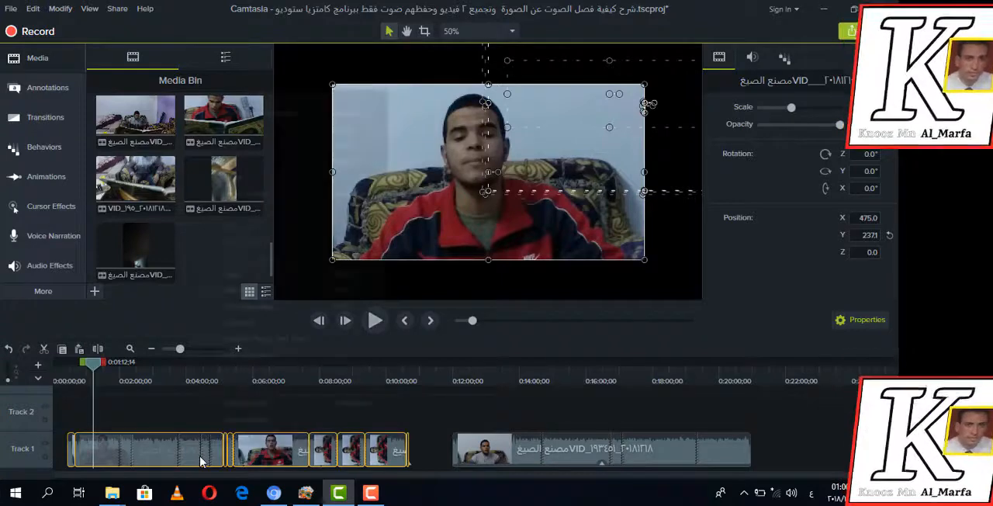
right_click(200, 461)
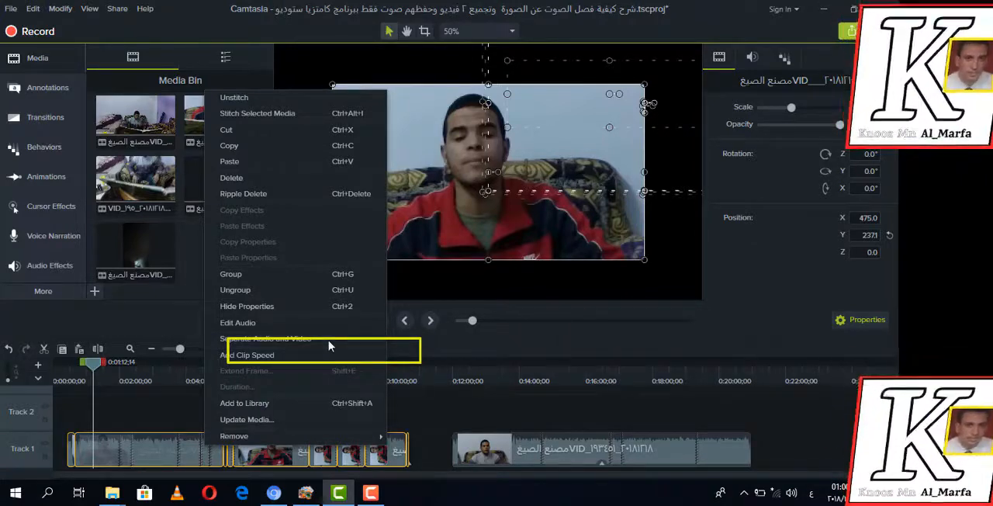
click(284, 341)
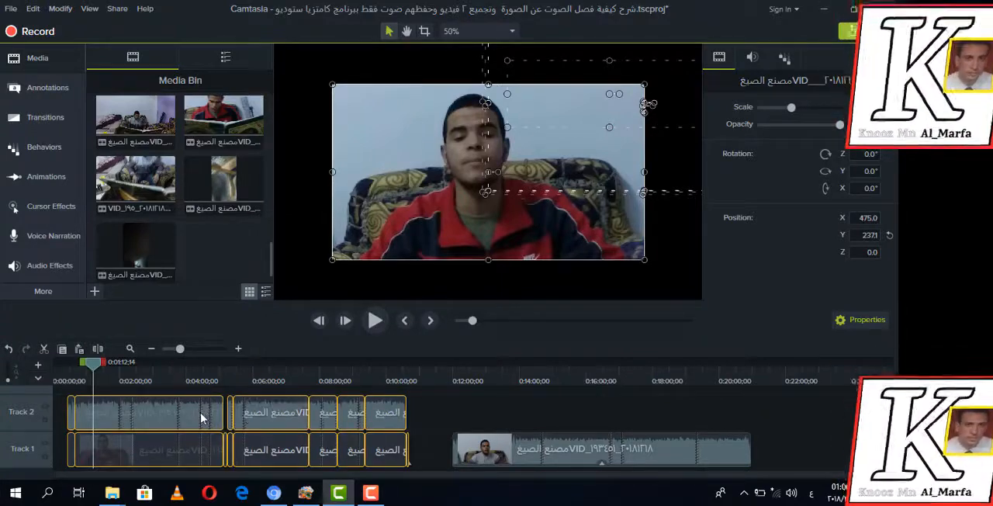
Shift the separated clips and the last Track 1 clip later on the timeline, and delete the first recording's video-only clips from Track 1
drag(203, 417, 233, 415)
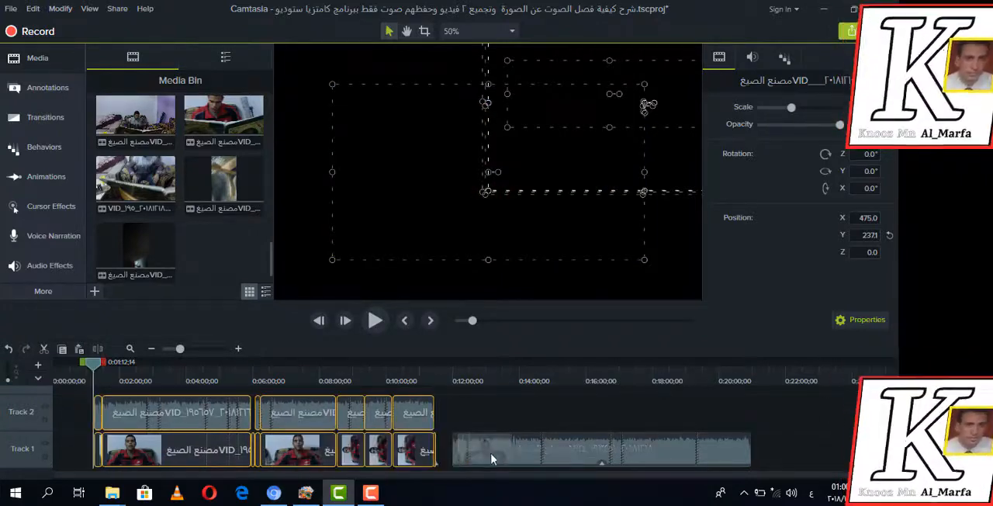
drag(486, 452, 584, 450)
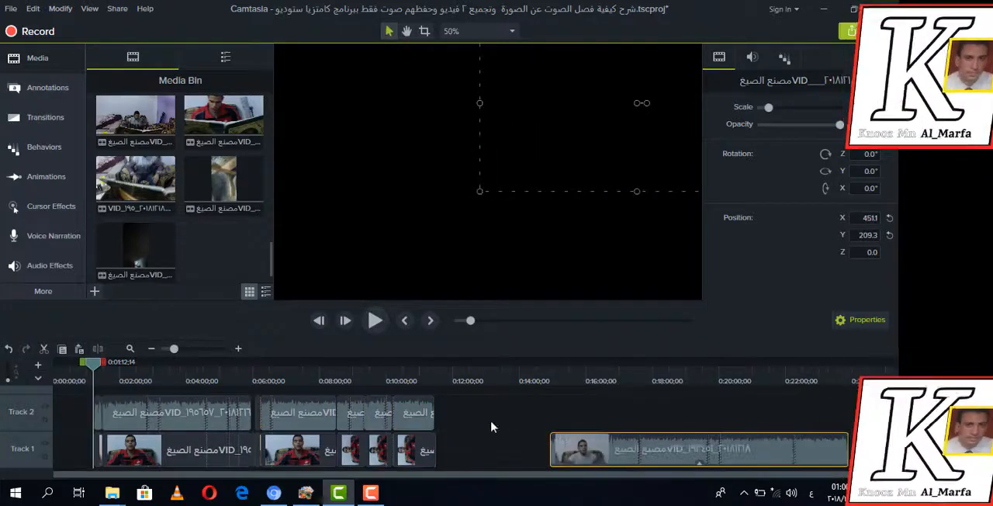
drag(462, 451, 172, 463)
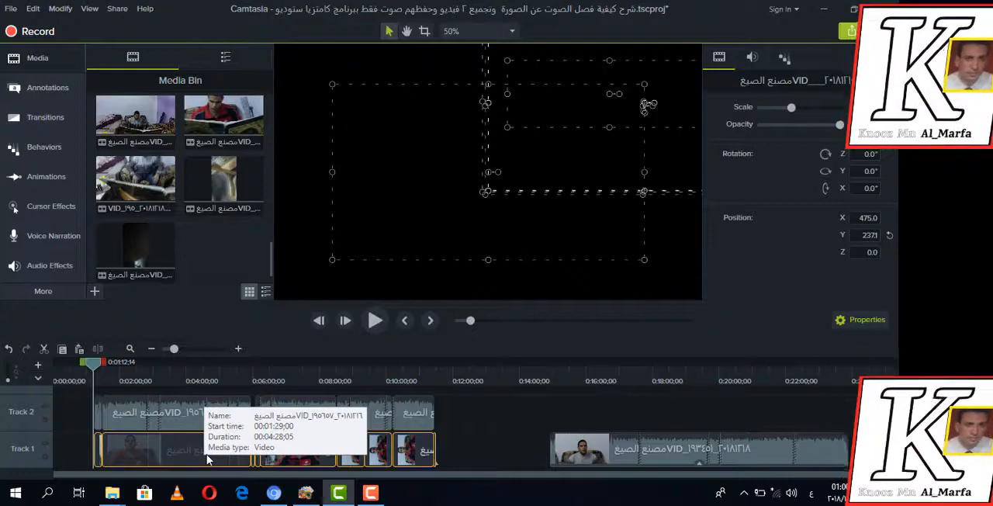
right_click(208, 457)
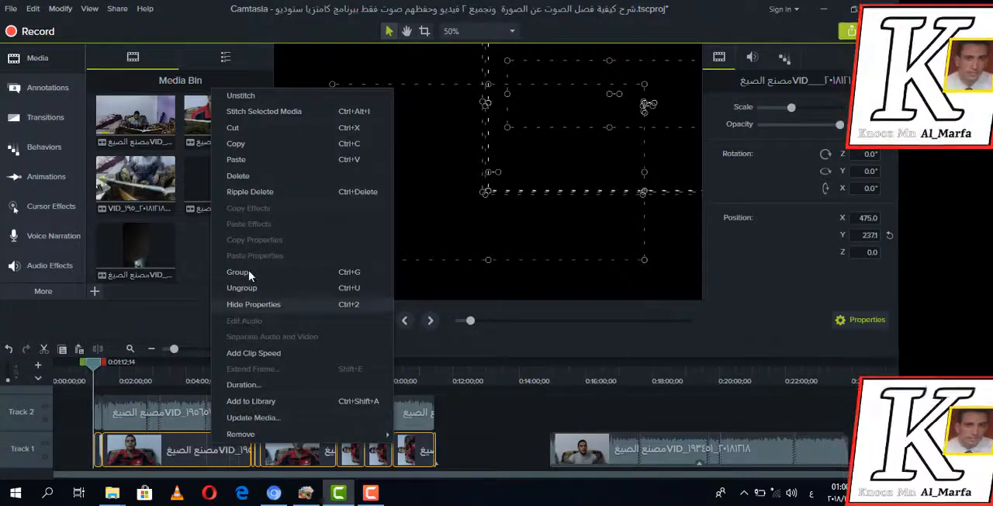
click(252, 177)
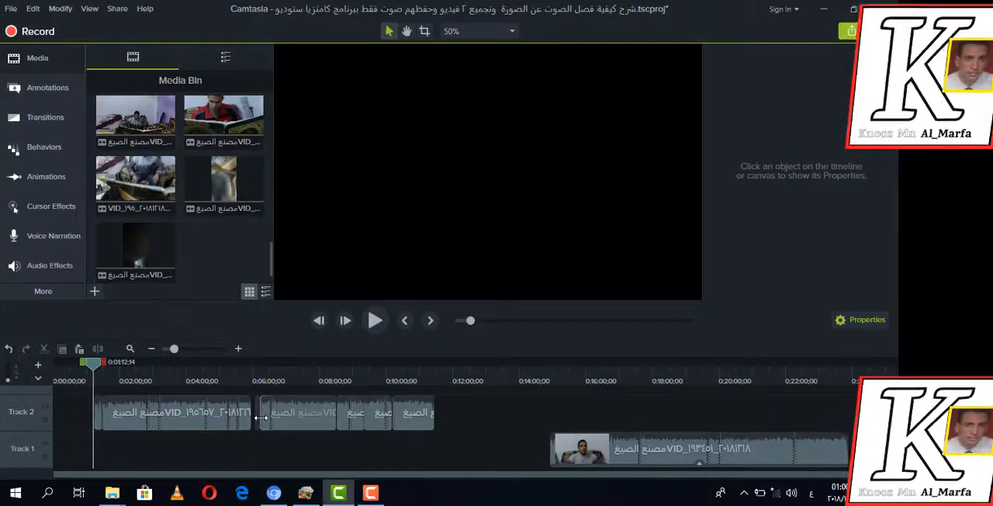
Nudge the long first audio clip and the short one before it slightly later on Track 2, keeping them adjacent
click(222, 416)
drag(236, 416, 244, 418)
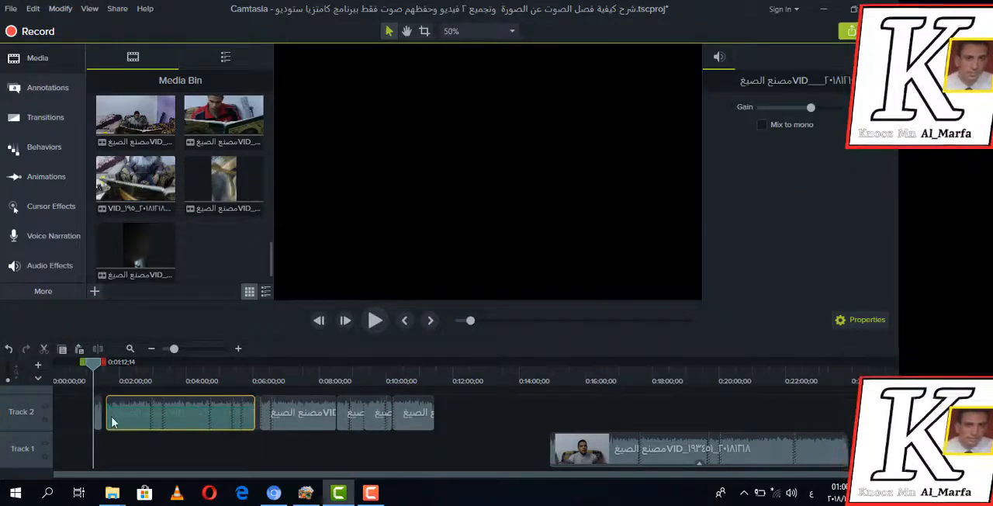
drag(112, 421, 100, 419)
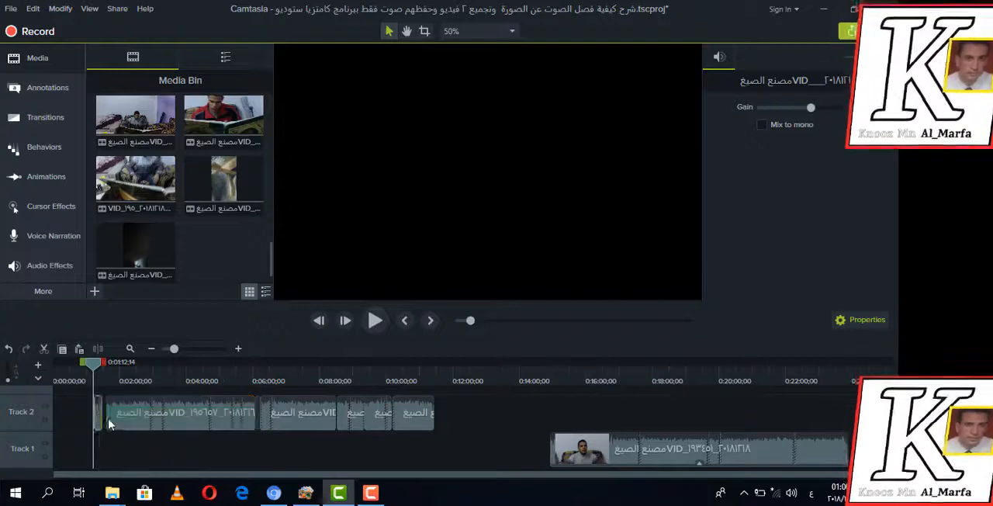
click(346, 418)
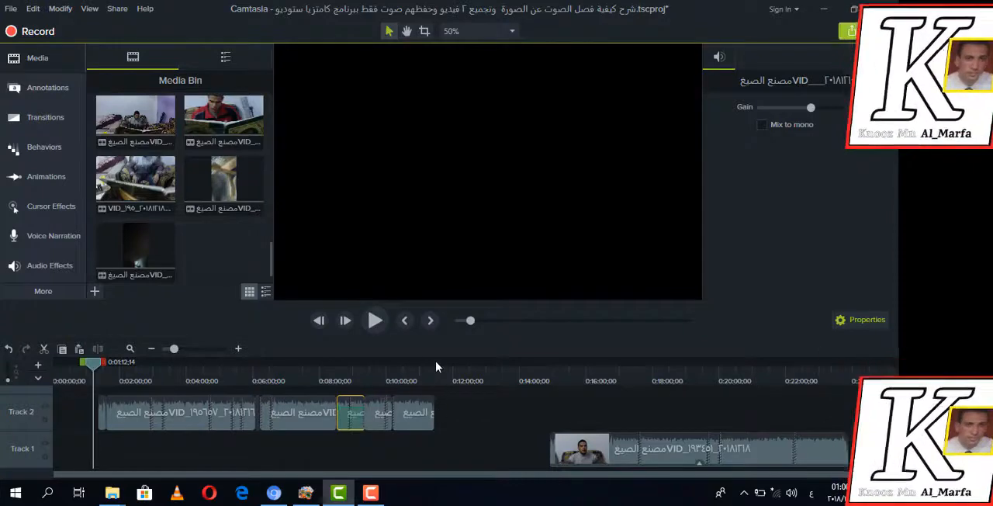
Play the separated audio briefly and move the playhead to about 0:17:57, over the second recording
click(380, 325)
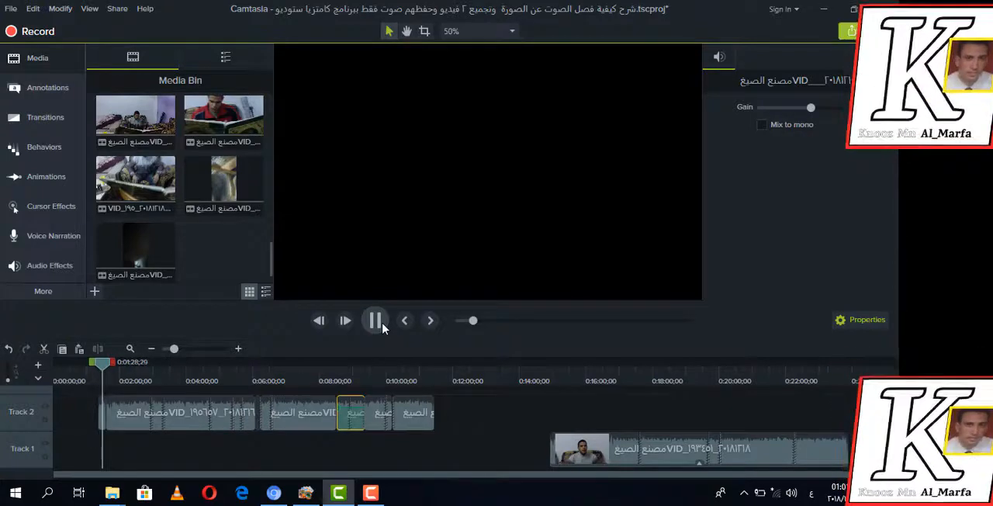
click(377, 322)
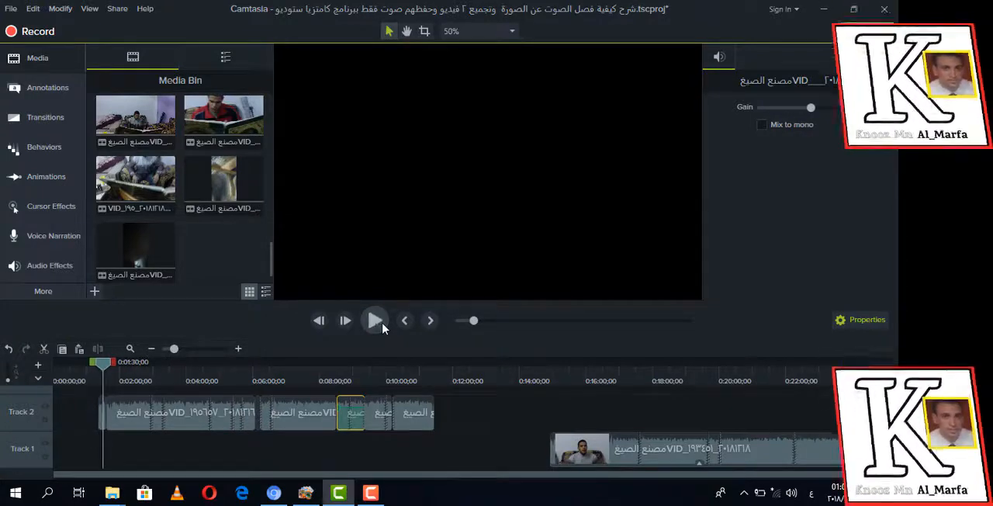
click(544, 322)
click(567, 322)
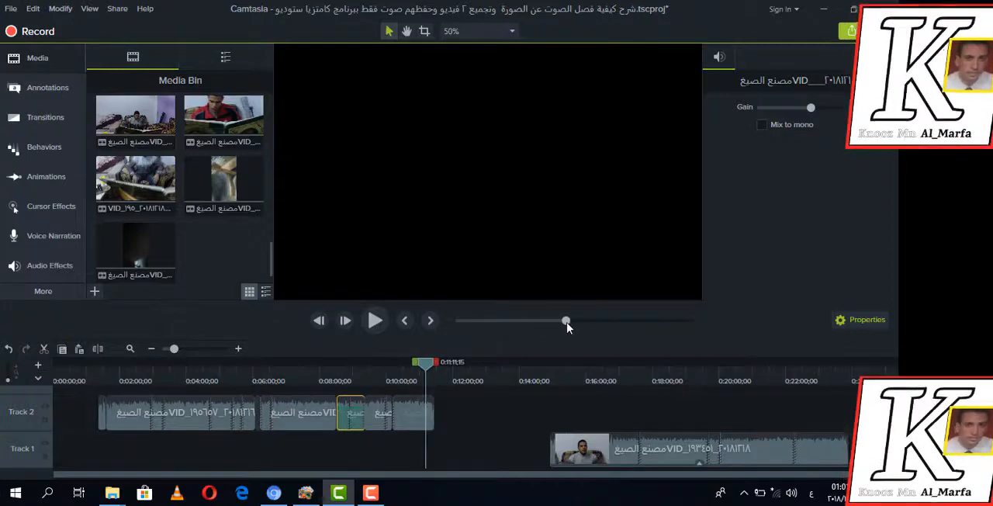
click(597, 322)
click(631, 321)
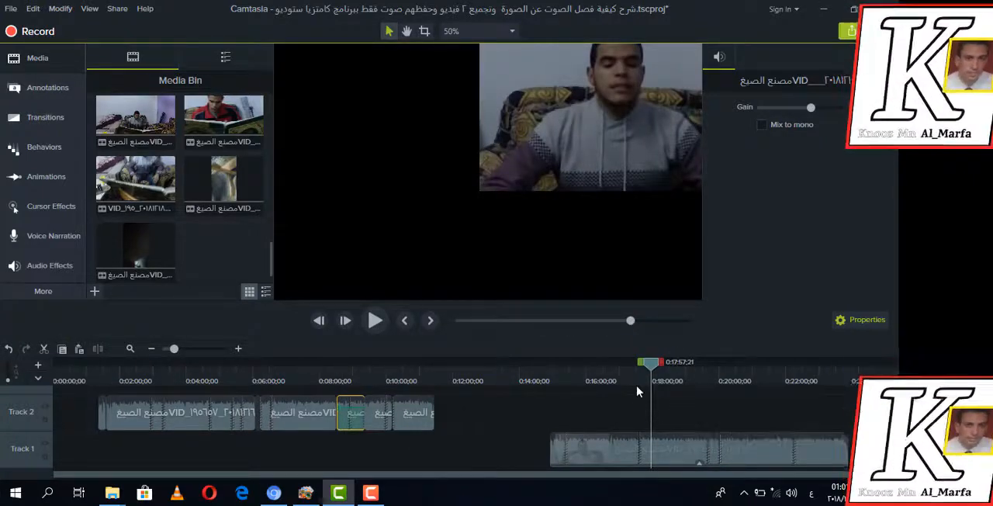
Reposition the second recording's picture on the canvas to about X 27.1, Y 0 and preview it
click(683, 458)
drag(472, 155, 411, 180)
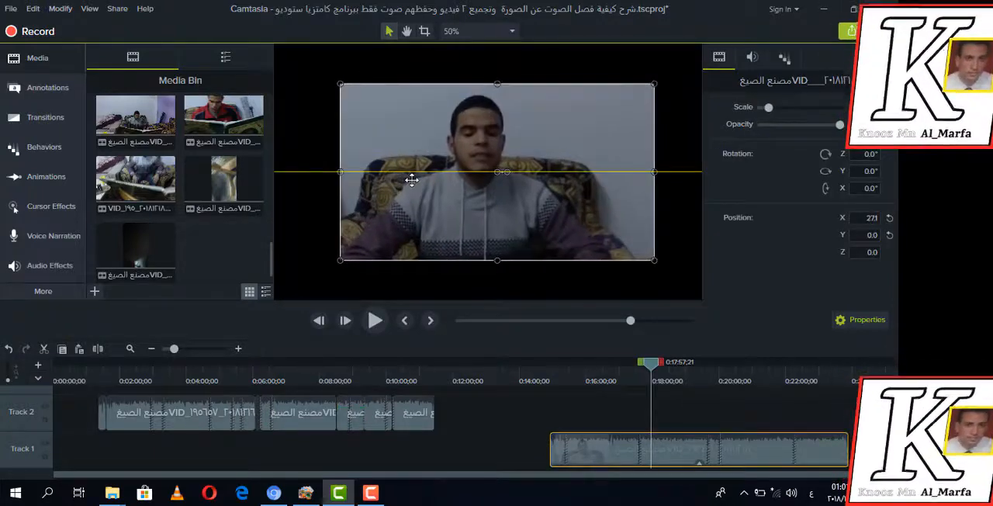
click(375, 320)
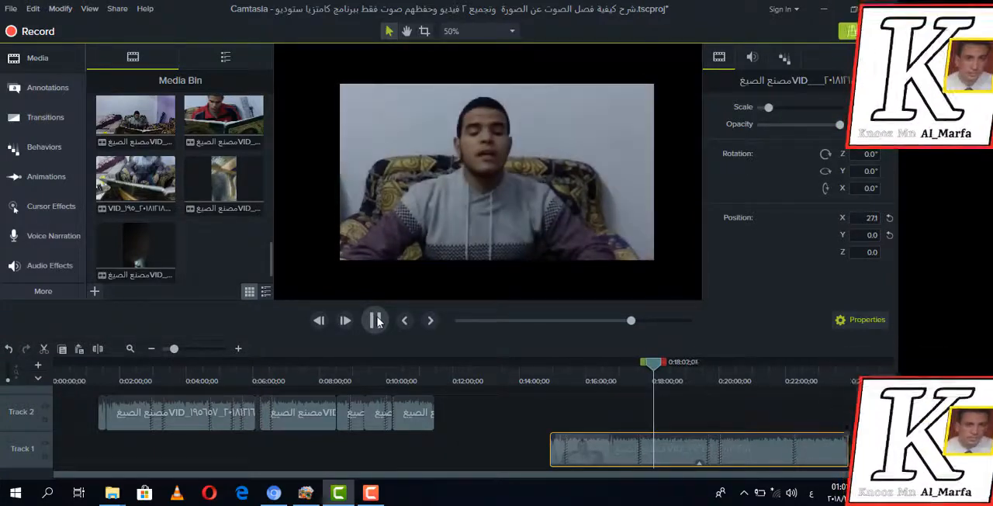
click(376, 320)
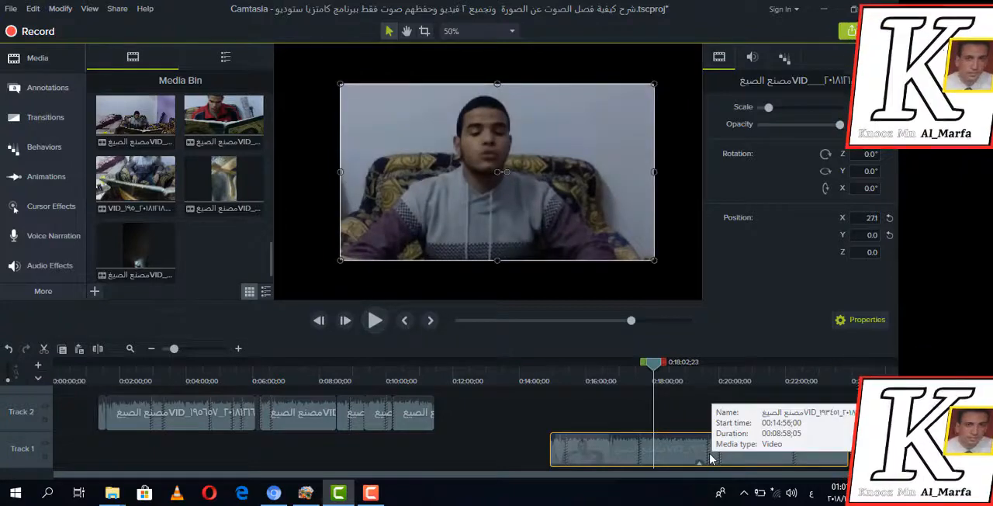
Separate the second recording's audio and video and shift both parts slightly earlier on the timeline
right_click(707, 454)
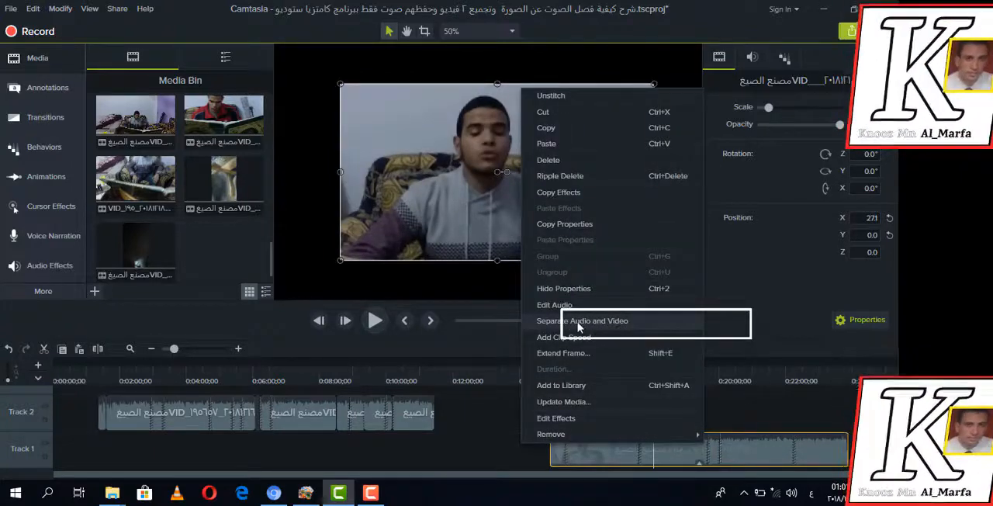
click(656, 325)
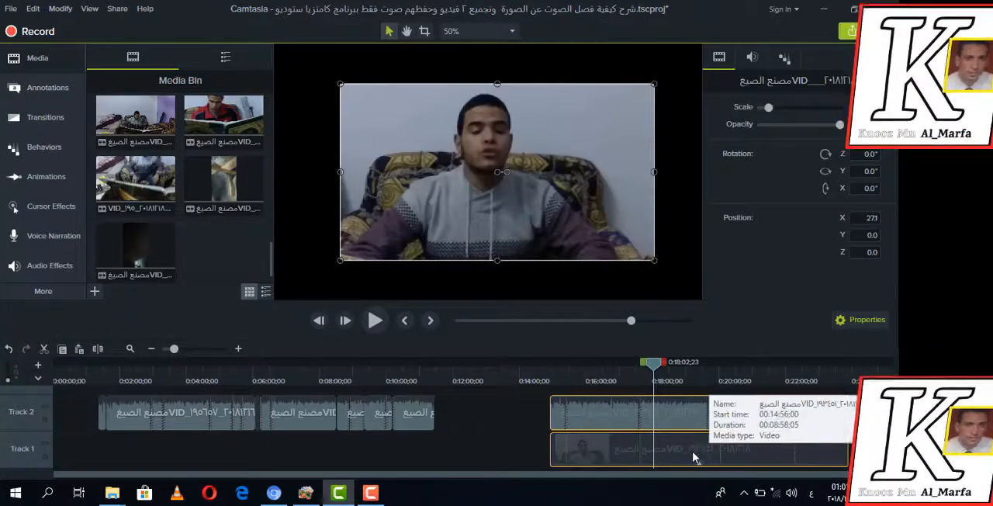
mouse_move(692, 452)
mouse_down()
mouse_move(660, 453)
mouse_move(692, 449)
mouse_move(681, 450)
mouse_up()
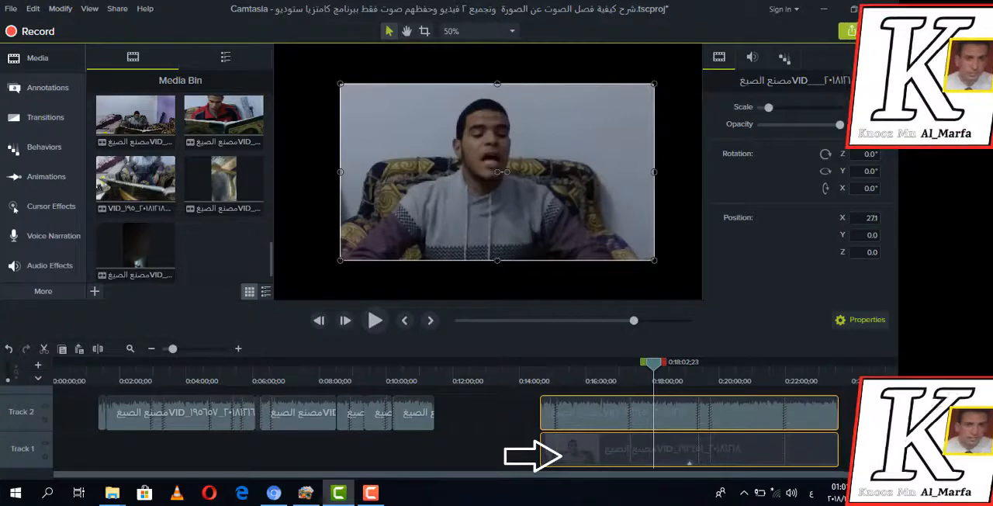
Select only the second recording's video part on Track 1, slide it away from its audio, and delete it
click(865, 450)
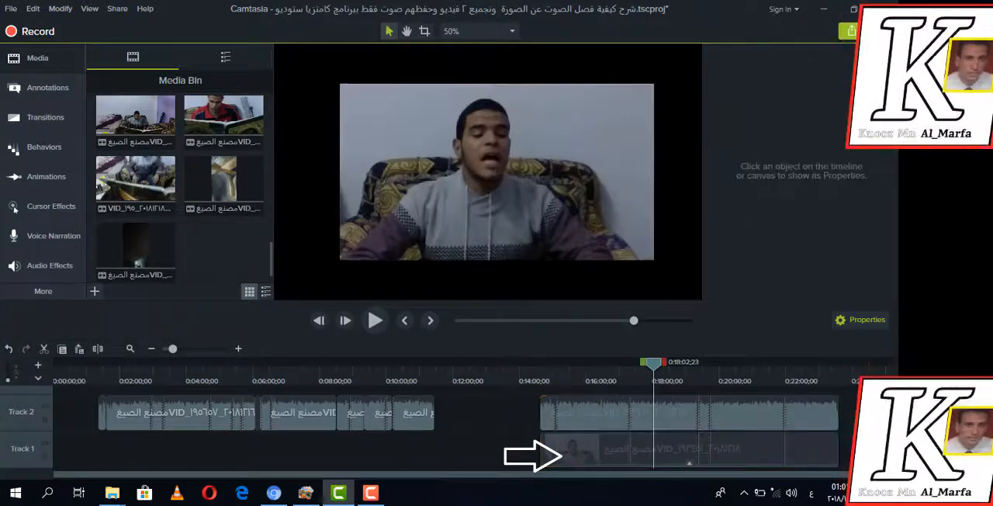
click(692, 449)
drag(691, 453, 597, 455)
right_click(597, 454)
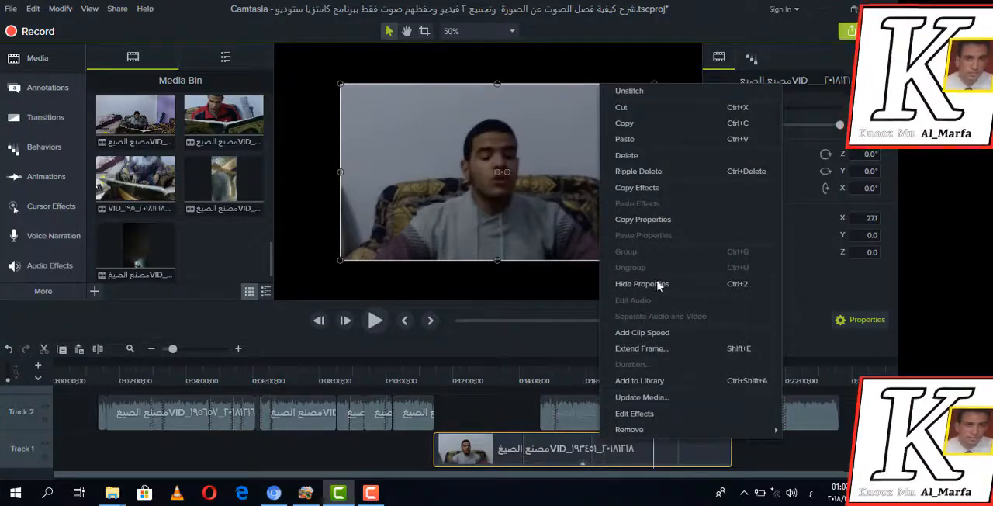
click(625, 155)
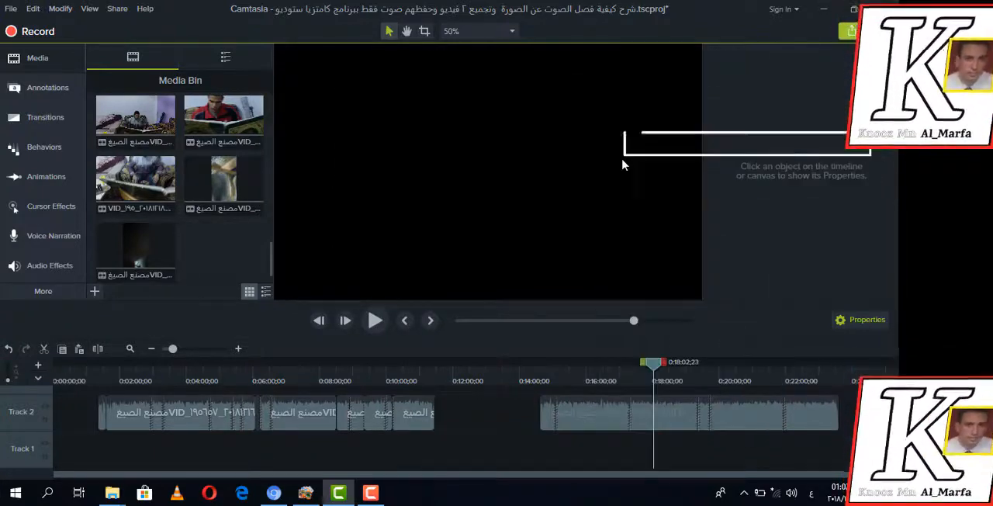
Move the second recording's audio directly against the end of the first recording's audio on Track 2 and play it
drag(576, 411, 440, 419)
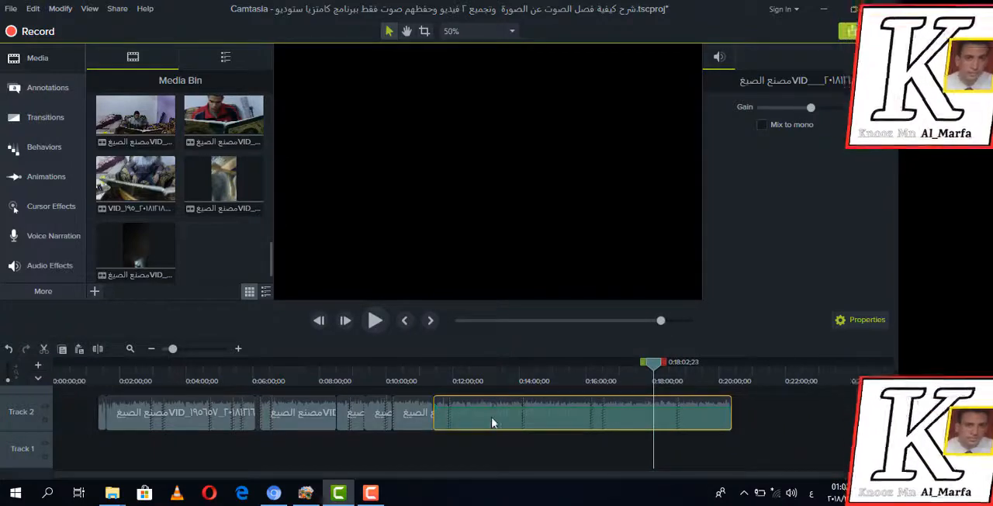
click(376, 322)
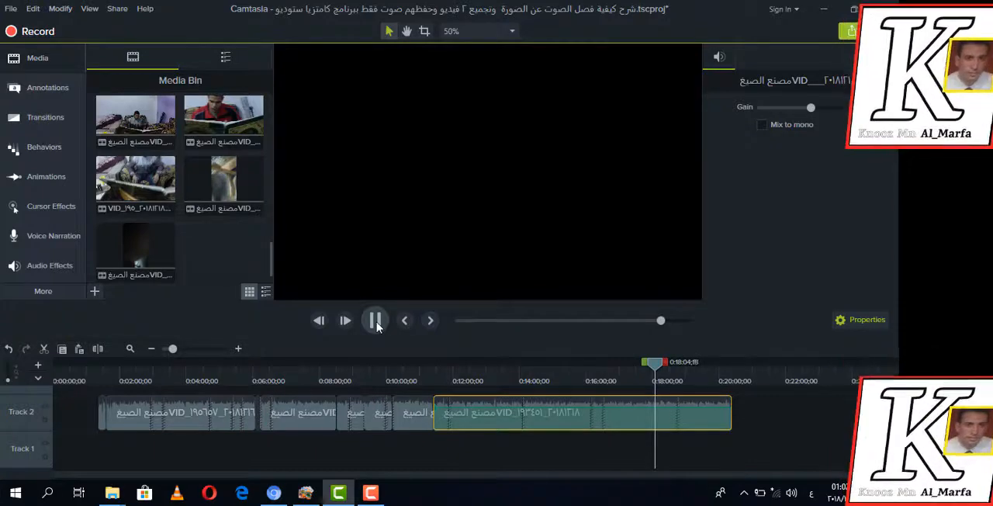
click(376, 321)
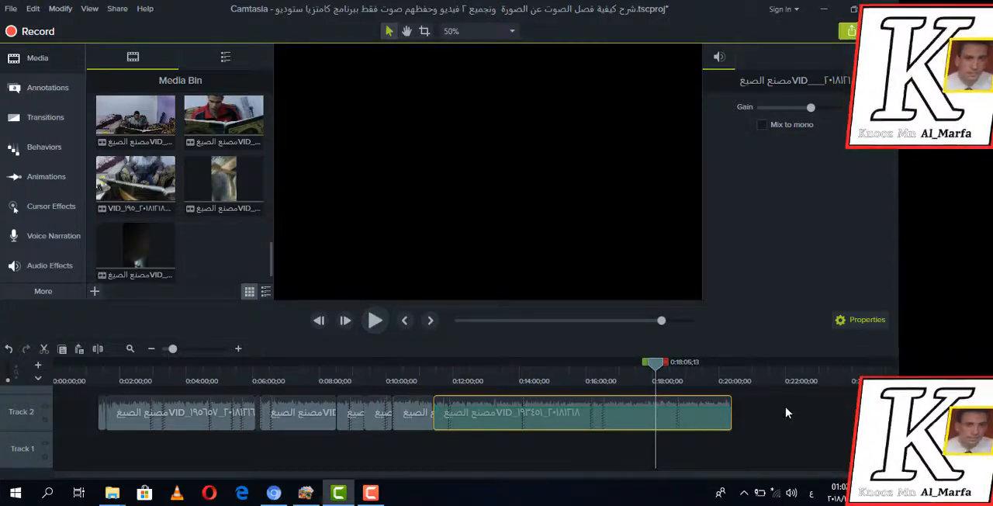
Group all audio clips on Track 2 and move the group to the start of Track 1
drag(786, 413, 85, 434)
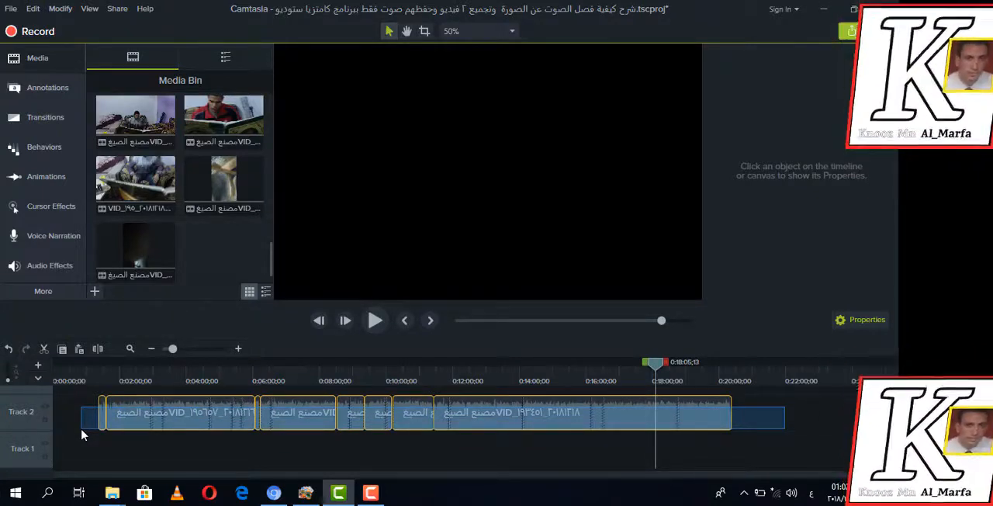
drag(81, 430, 82, 429)
right_click(314, 422)
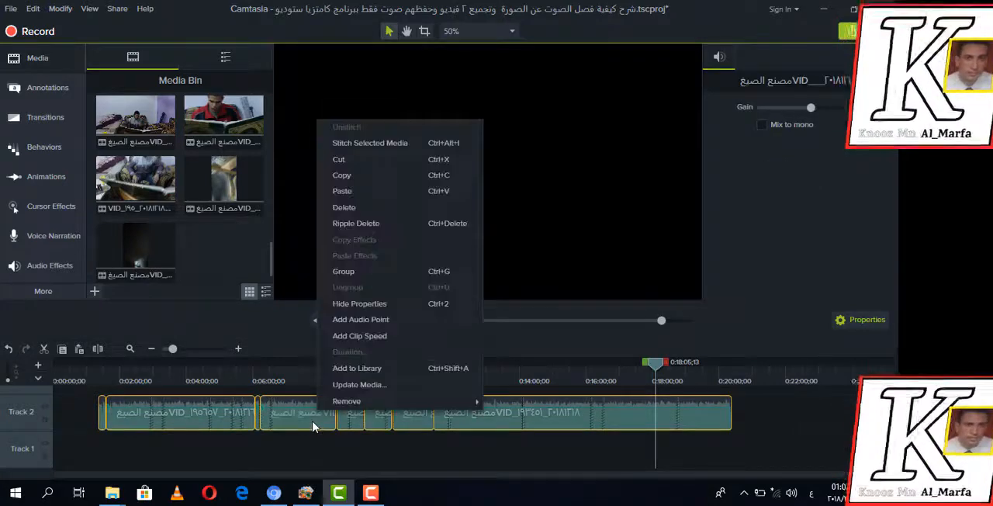
click(363, 274)
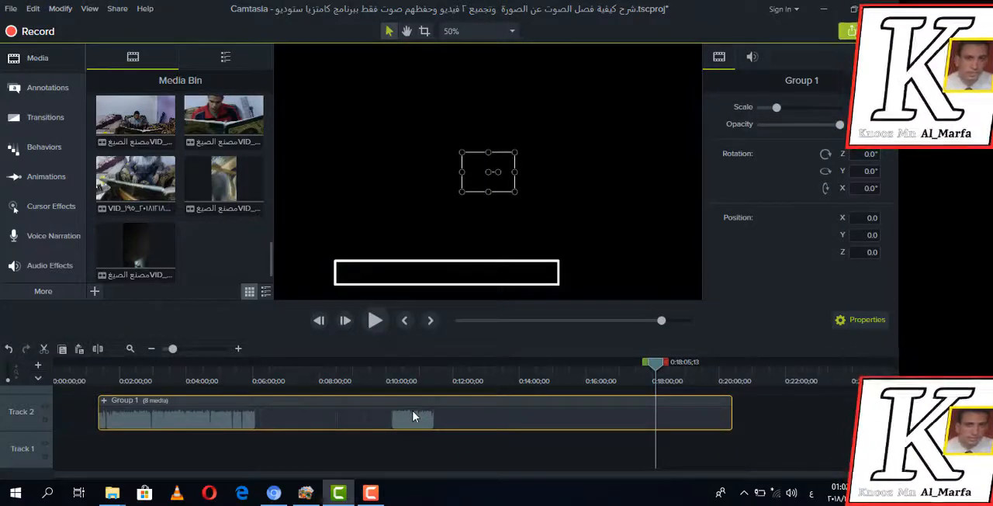
drag(386, 465, 146, 466)
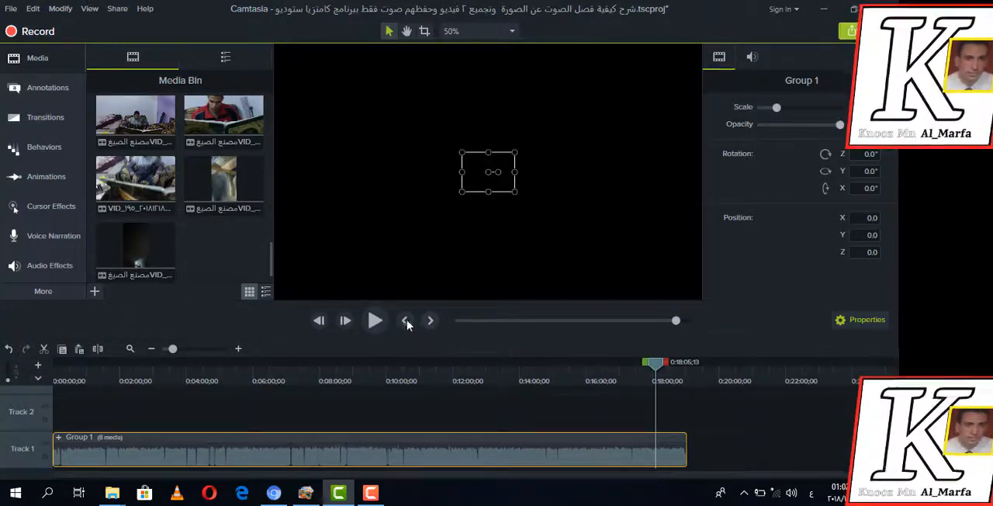
Play the grouped audio briefly from the start of the timeline and again from about 0:17:59 near its end
click(460, 321)
click(460, 321)
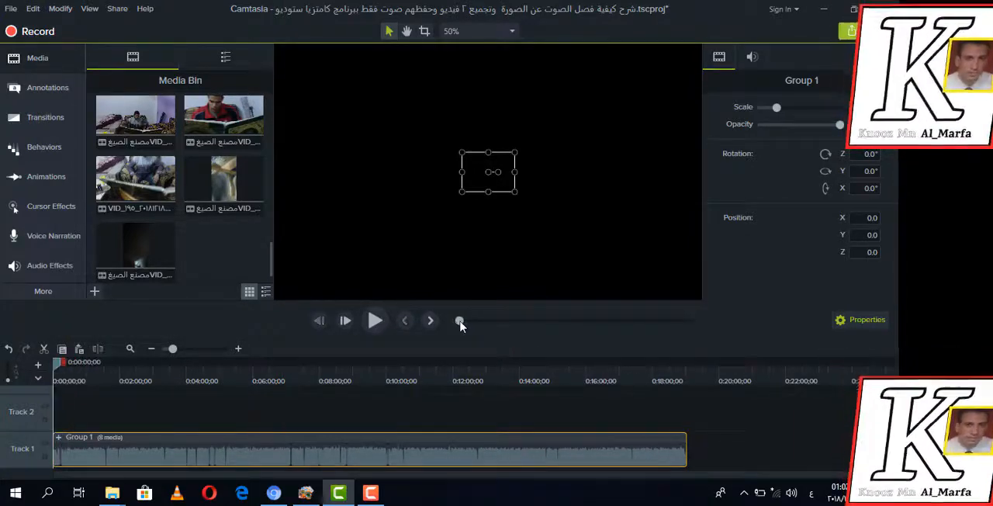
click(376, 320)
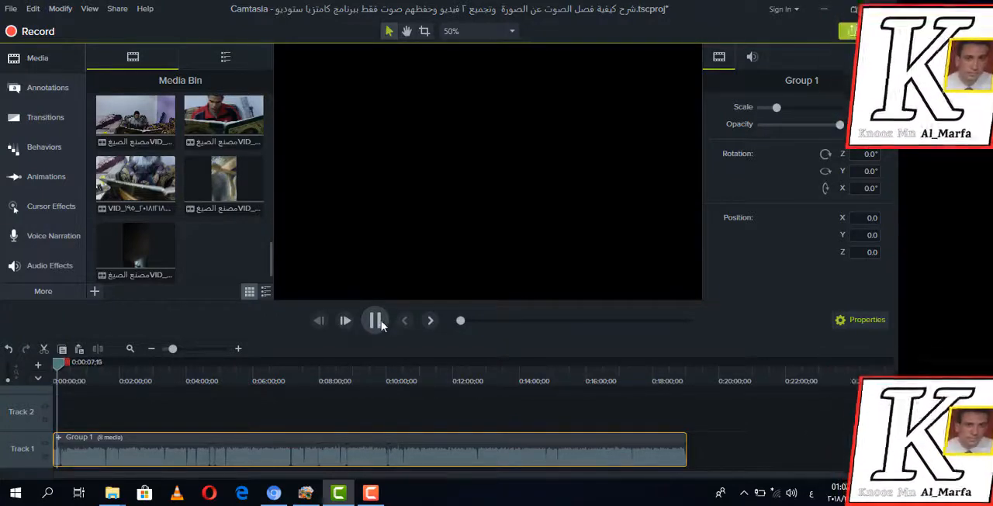
click(380, 323)
click(675, 322)
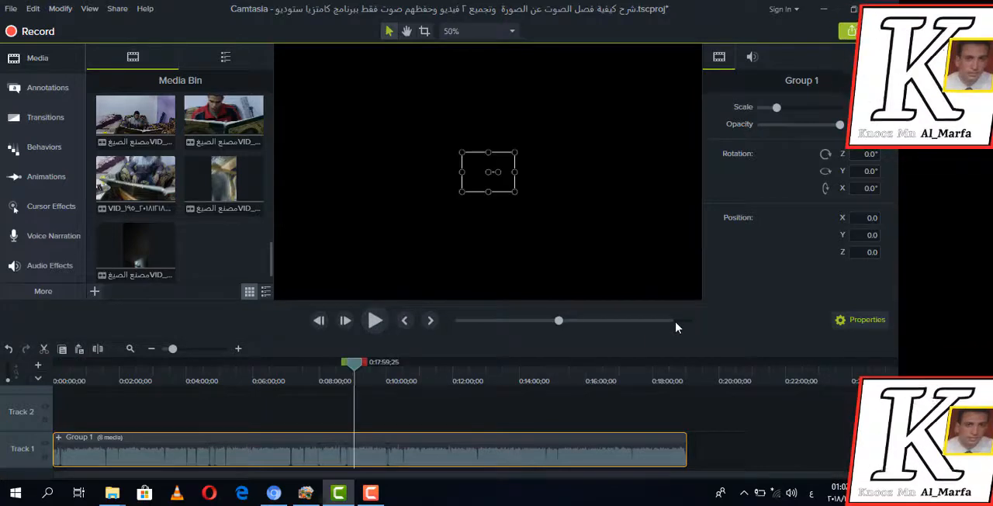
click(374, 321)
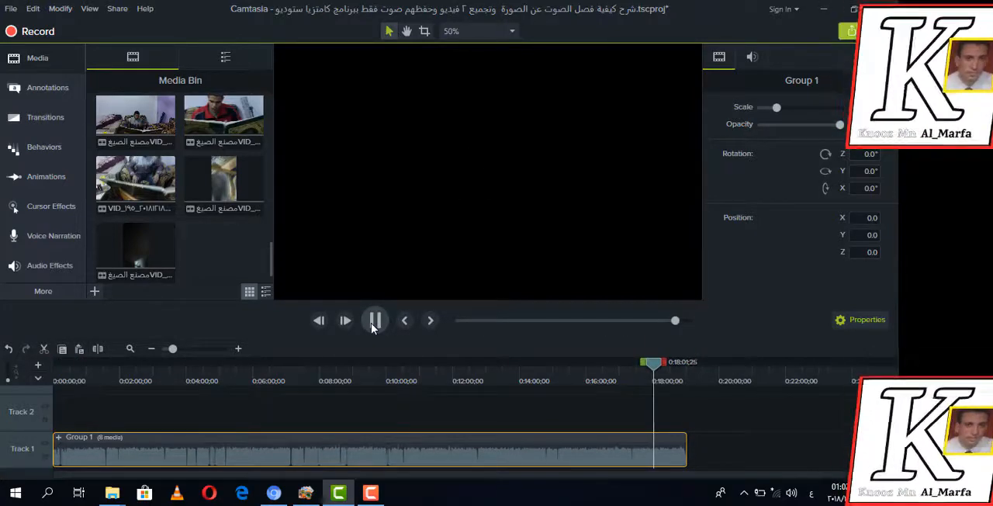
click(373, 324)
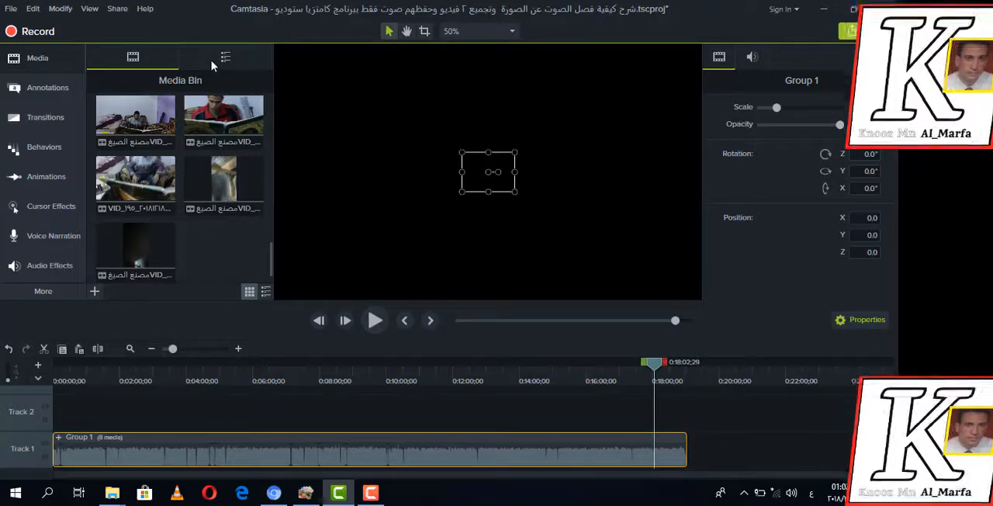
Begin producing the project to a local file using the Custom production settings preset
click(116, 9)
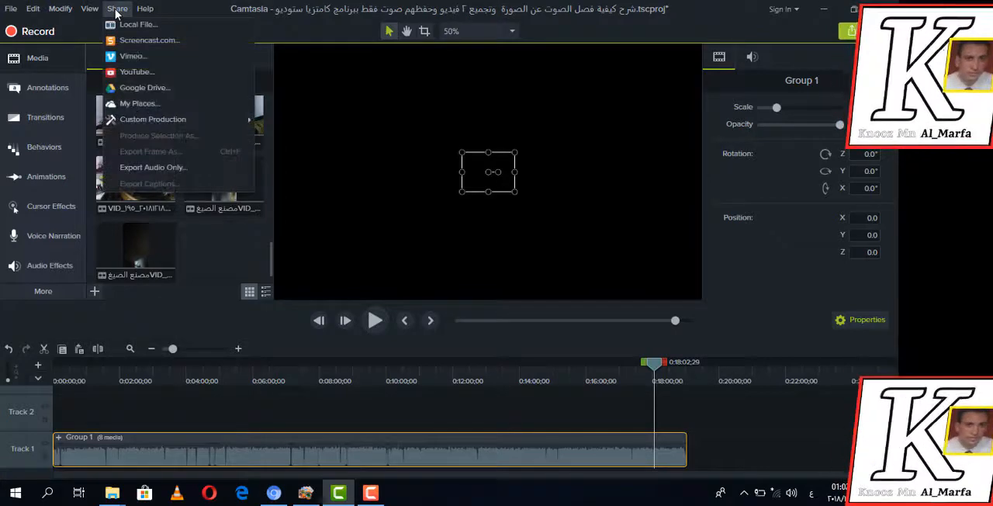
click(128, 25)
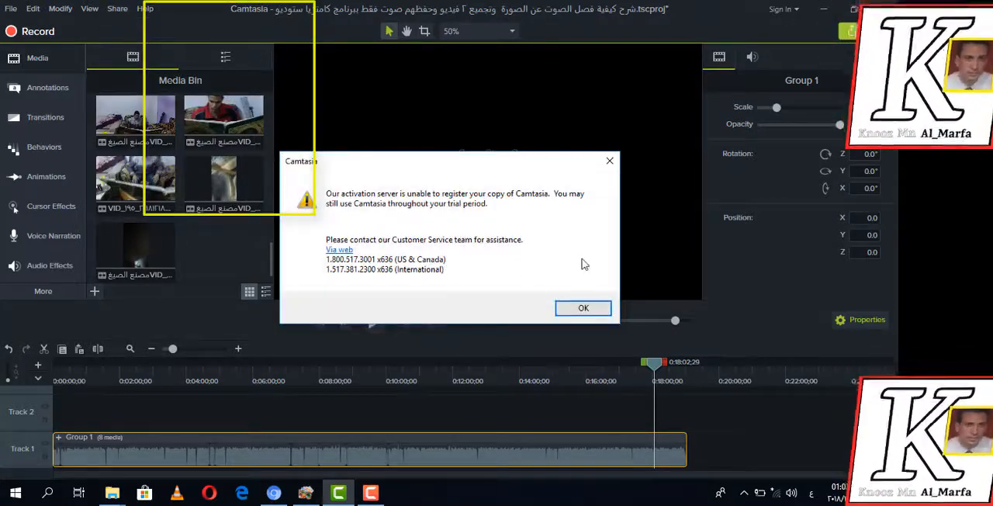
click(574, 313)
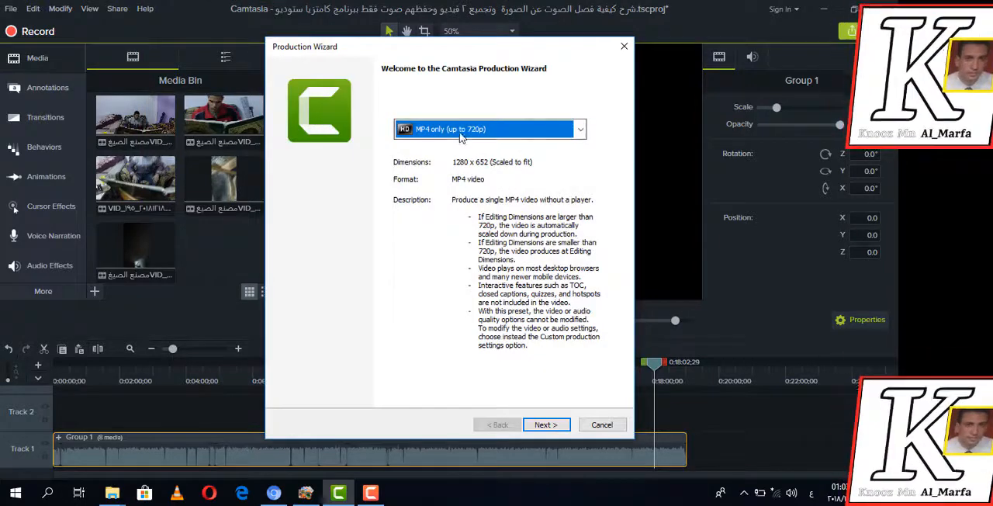
click(579, 129)
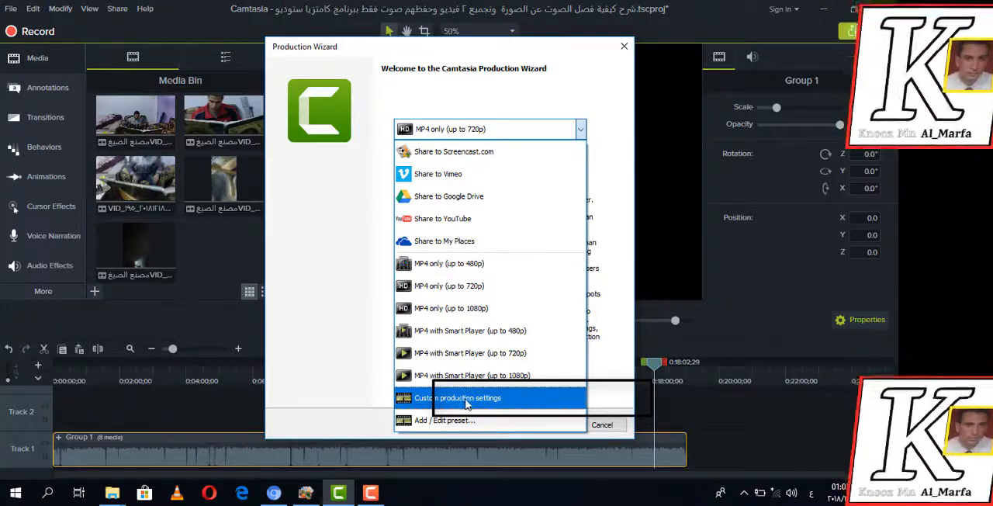
click(531, 402)
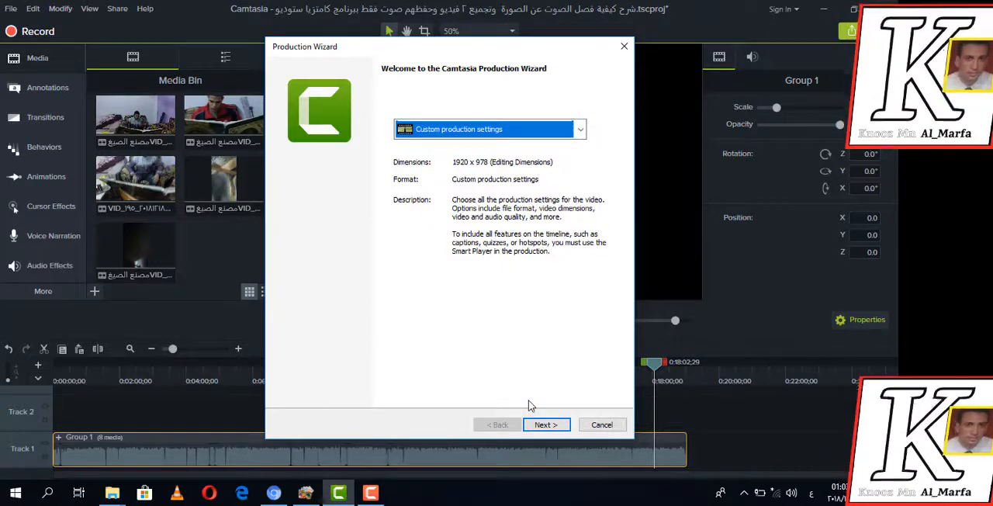
click(545, 425)
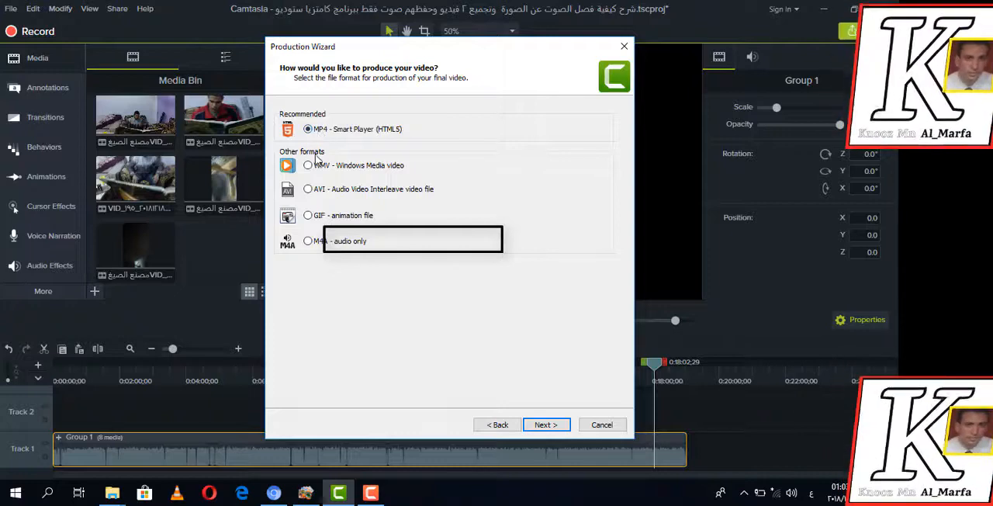
Render the project as M4A - audio only, keeping the 192 kbps bit rate and the suggested production name and folder
click(308, 242)
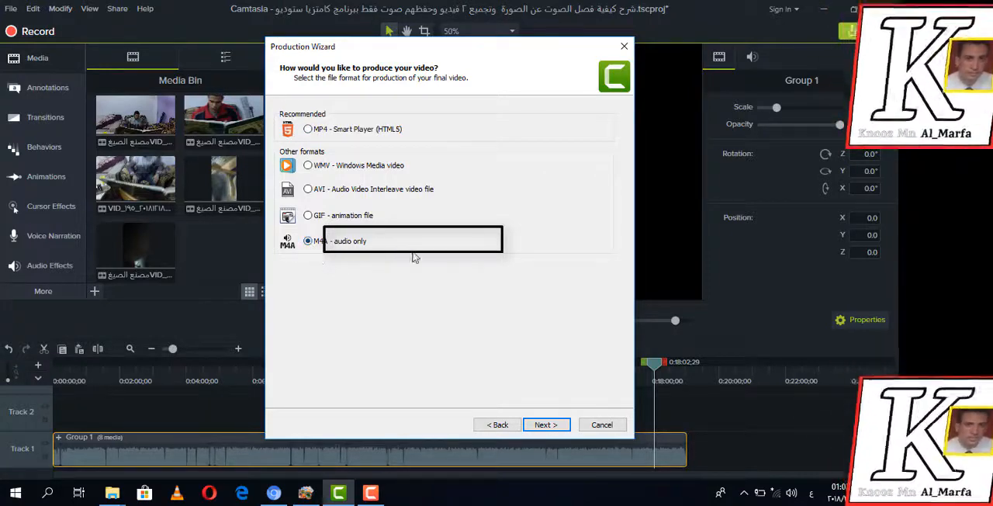
click(544, 424)
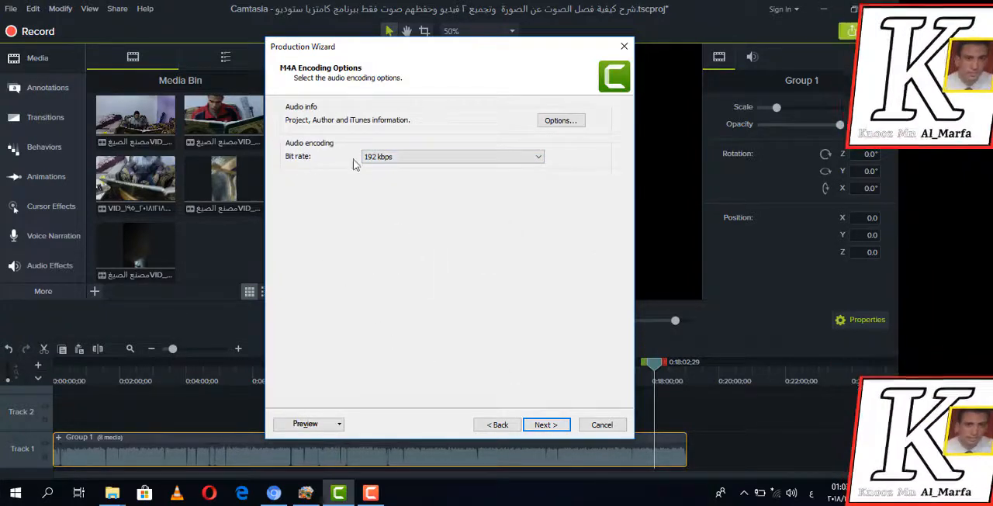
click(541, 158)
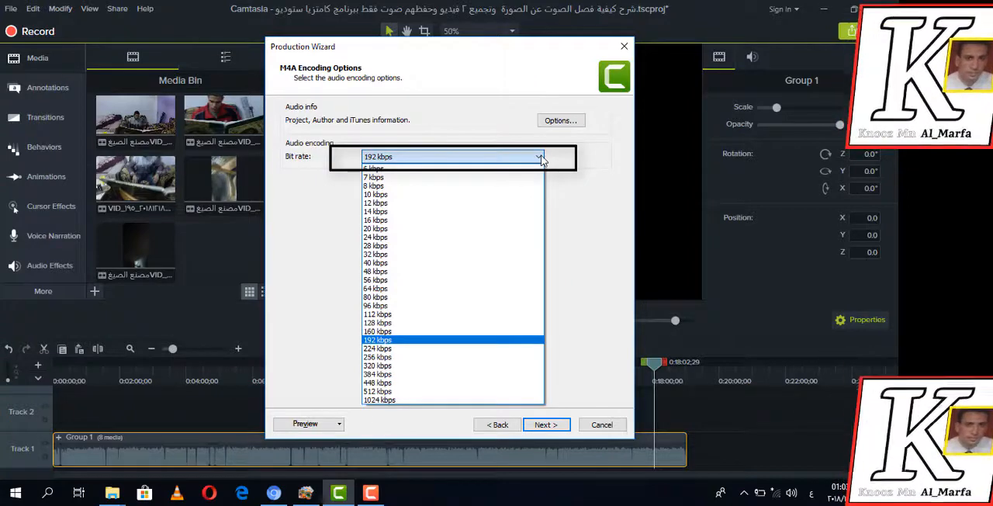
click(541, 158)
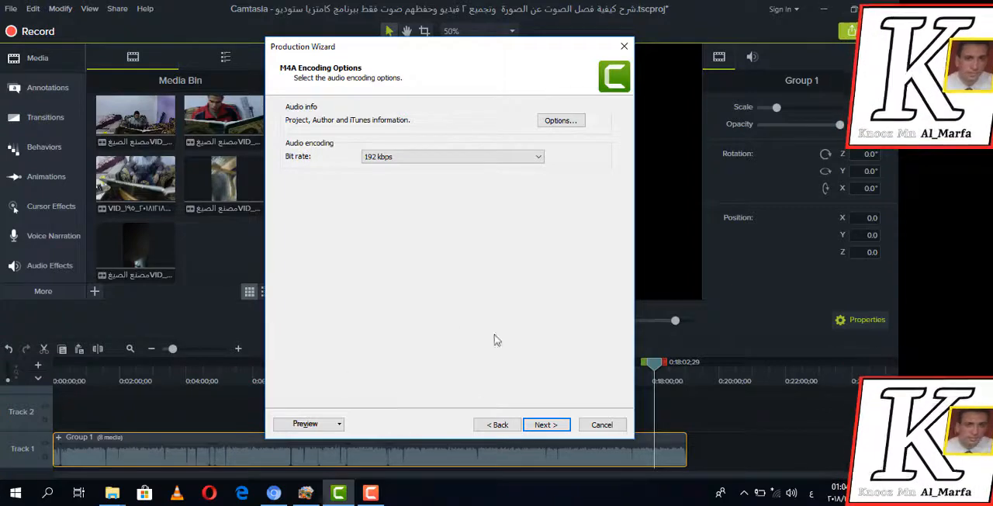
click(544, 429)
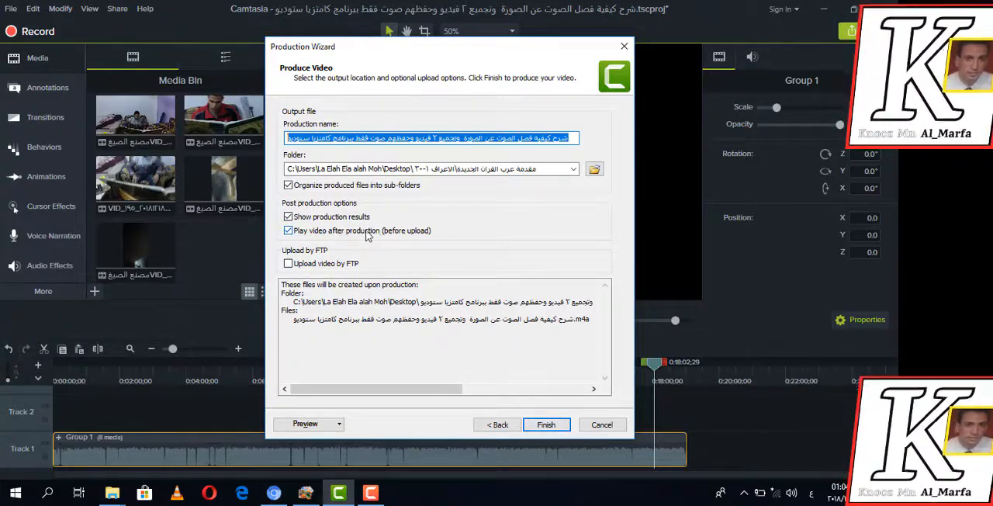
click(546, 424)
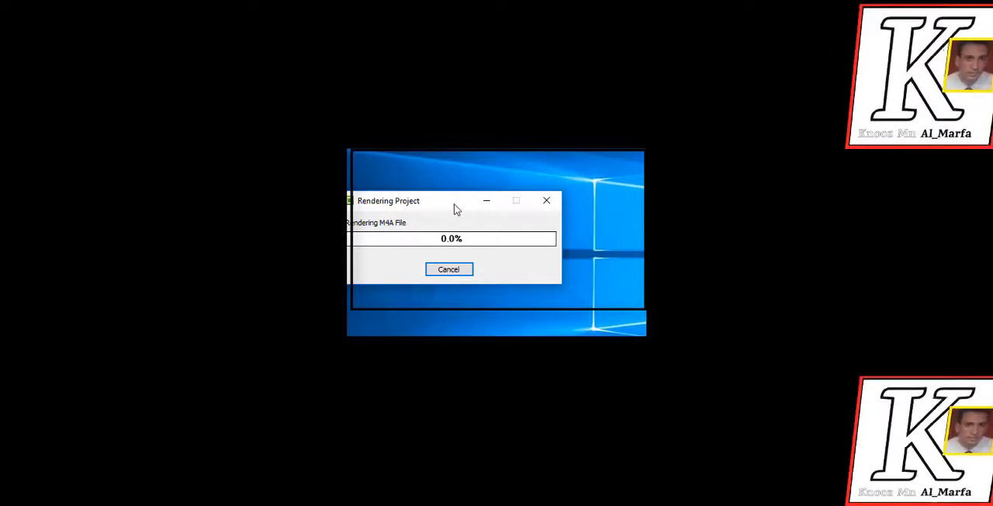
drag(454, 208, 425, 221)
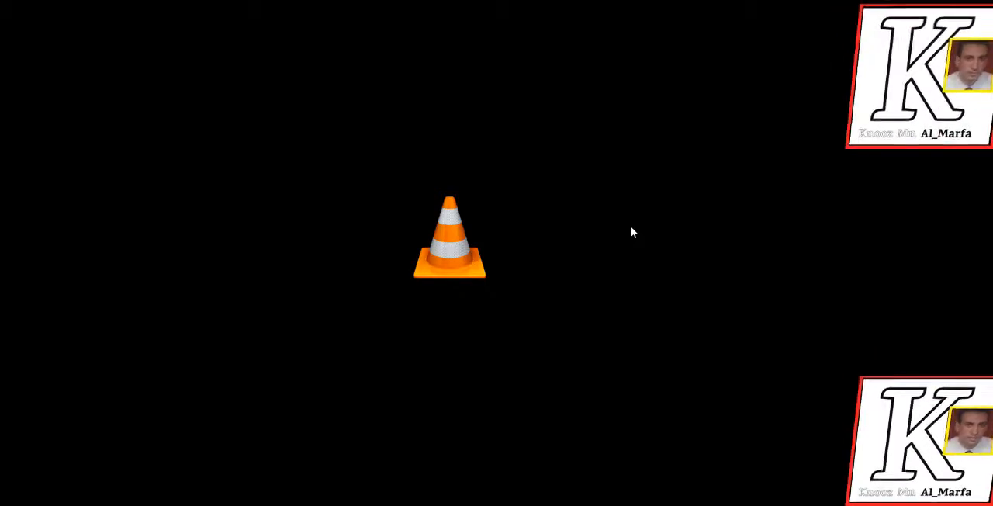
Pause and close the produced audio in VLC, and finish the production wizard in Camtasia
double_click(632, 232)
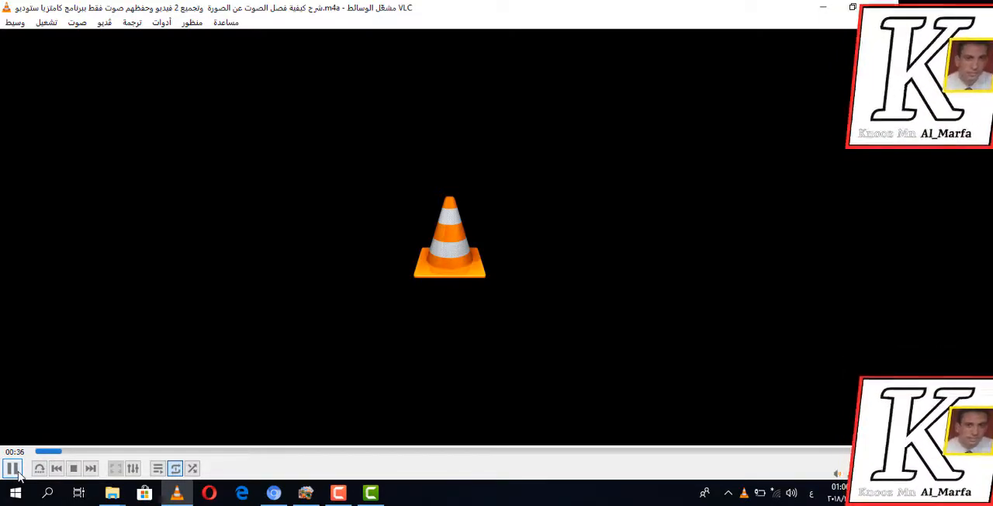
click(16, 470)
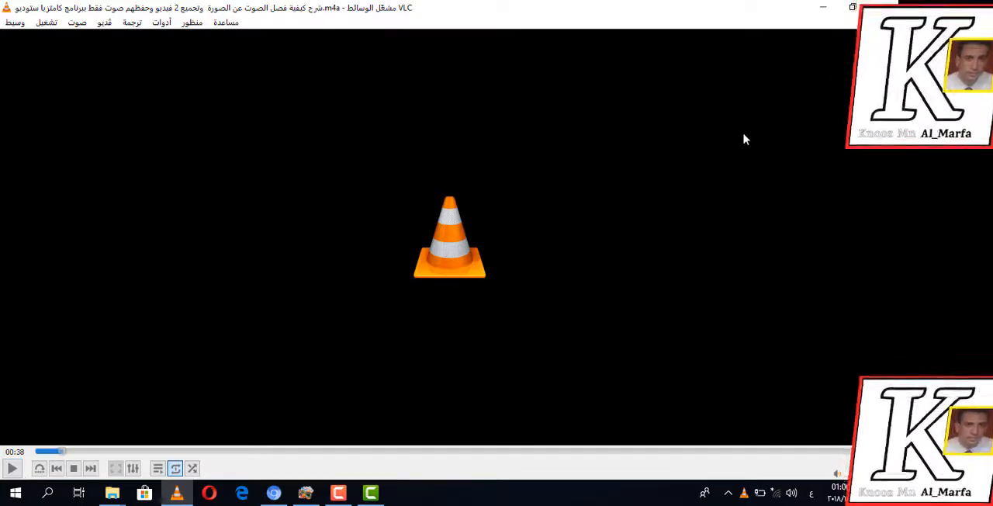
click(883, 11)
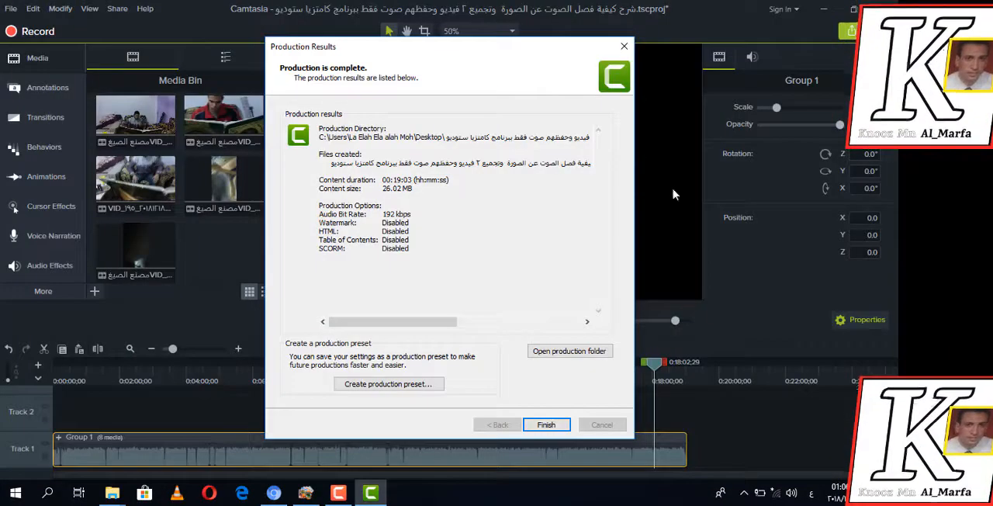
click(547, 425)
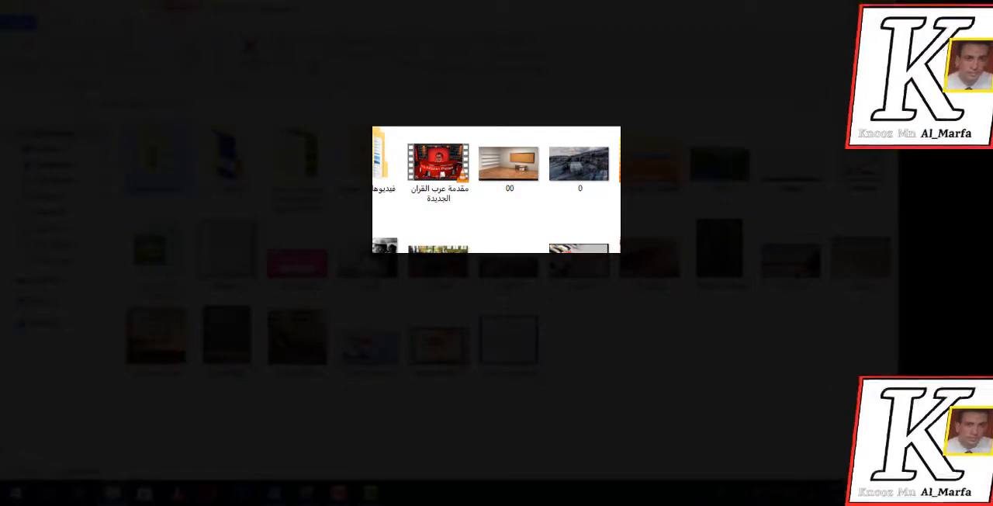
double_click(157, 159)
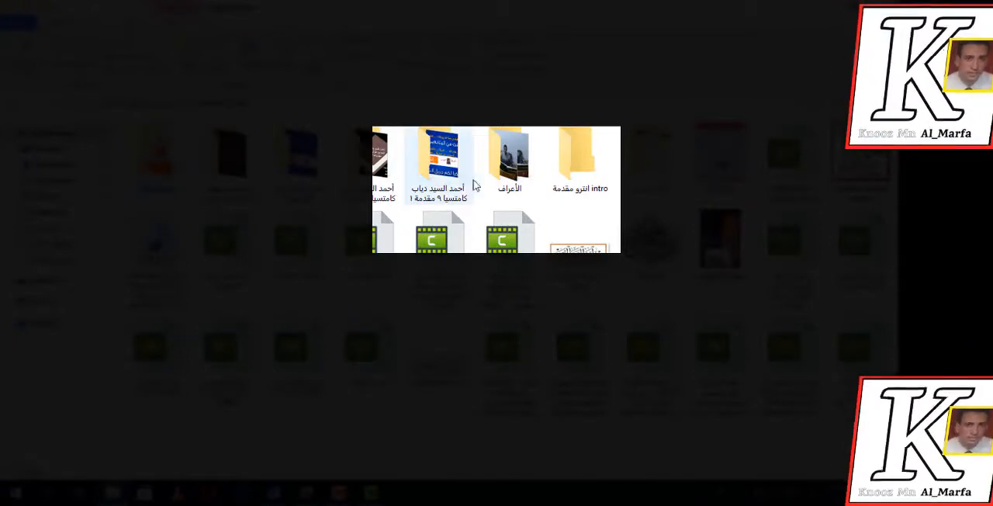
double_click(508, 178)
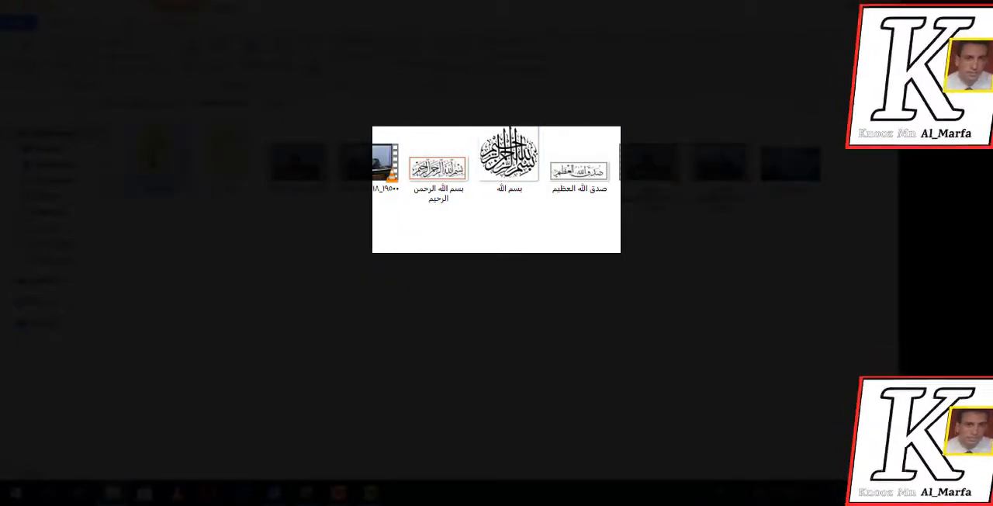
double_click(157, 159)
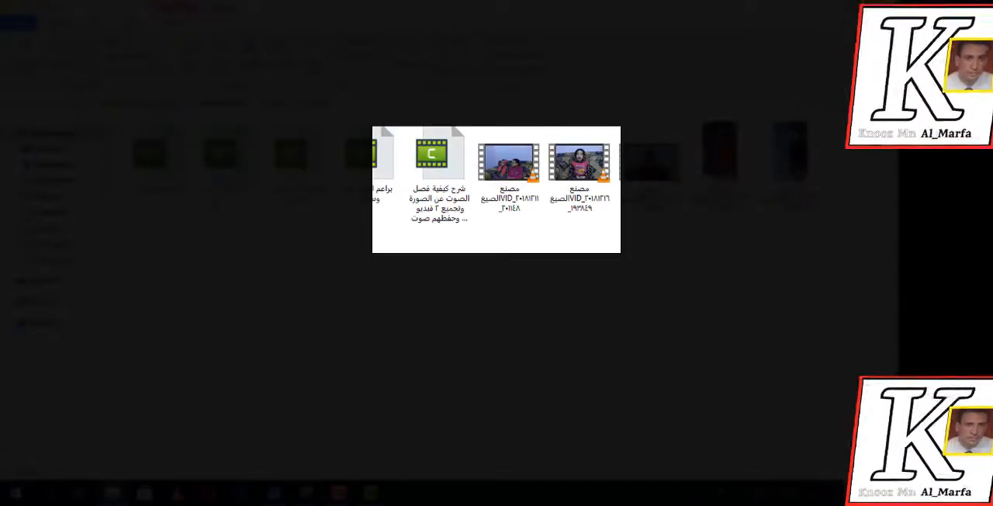
key(alt+Left)
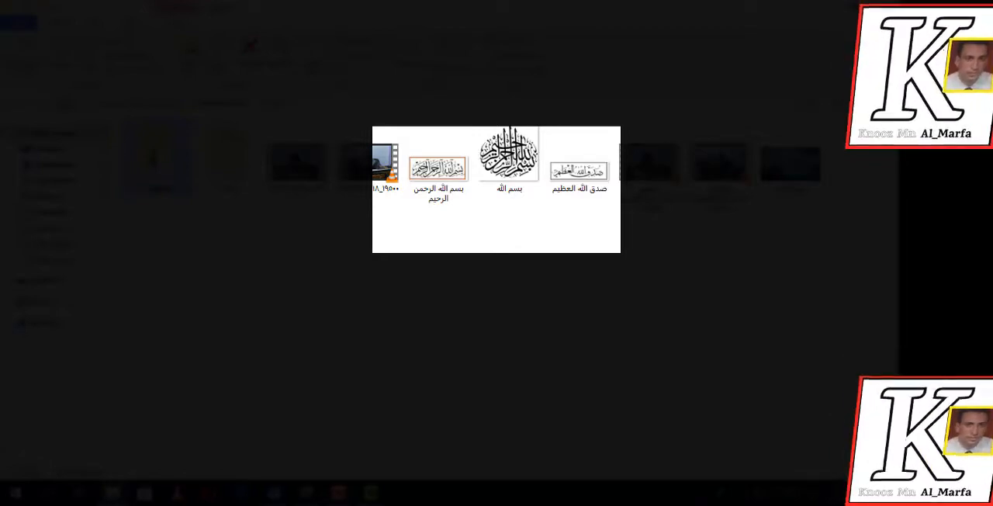
key(alt+Left)
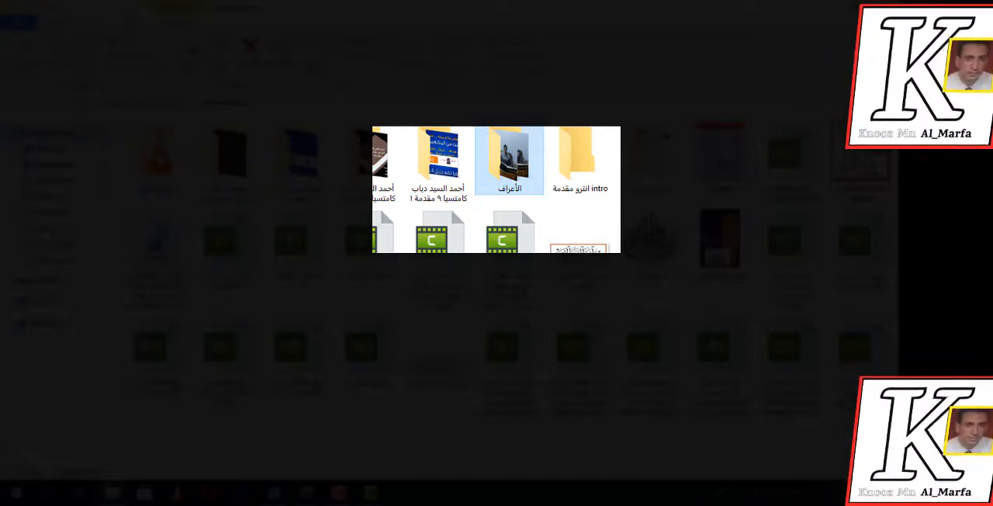
key(alt+Left)
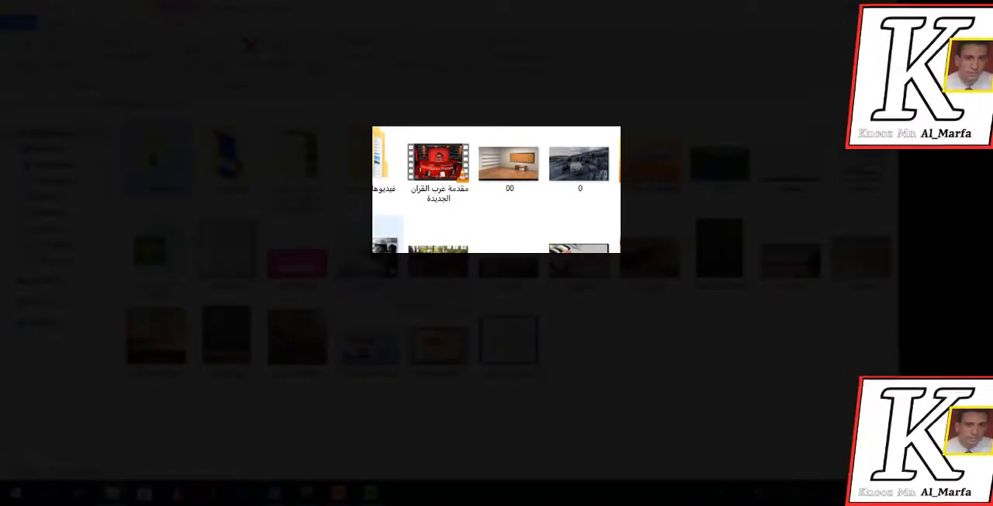
Find the M4A file in its production folder inside الاعراف ١-٣٠ and play it briefly in Windows Media Player, closing the player when done
double_click(228, 163)
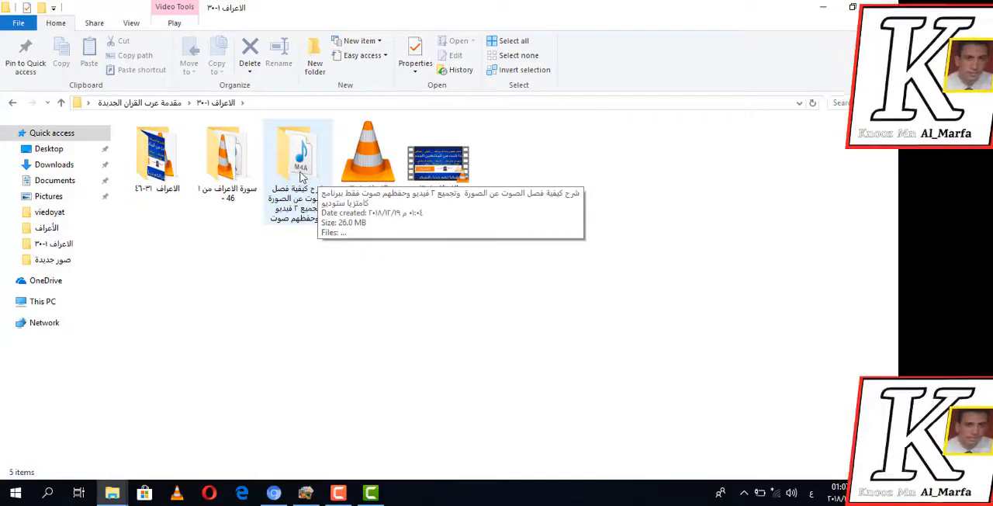
double_click(297, 173)
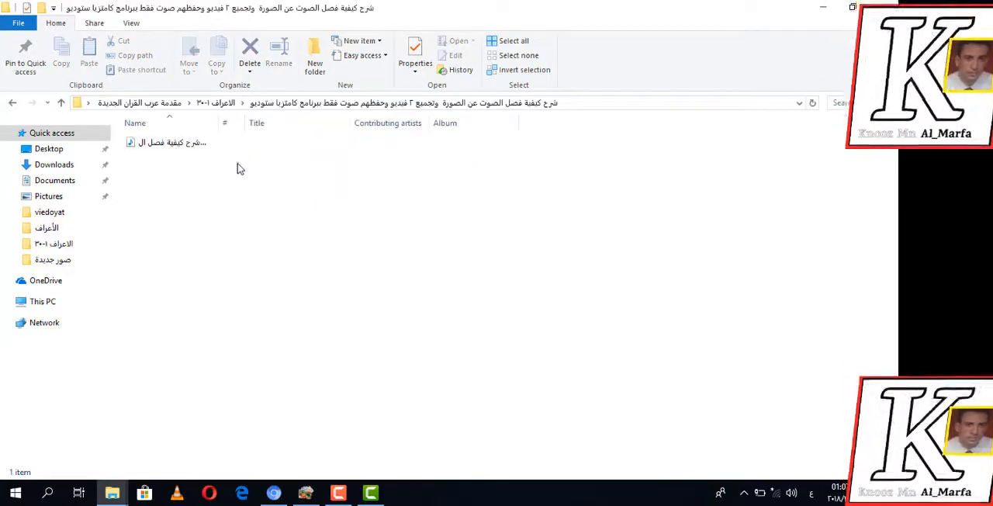
right_click(184, 149)
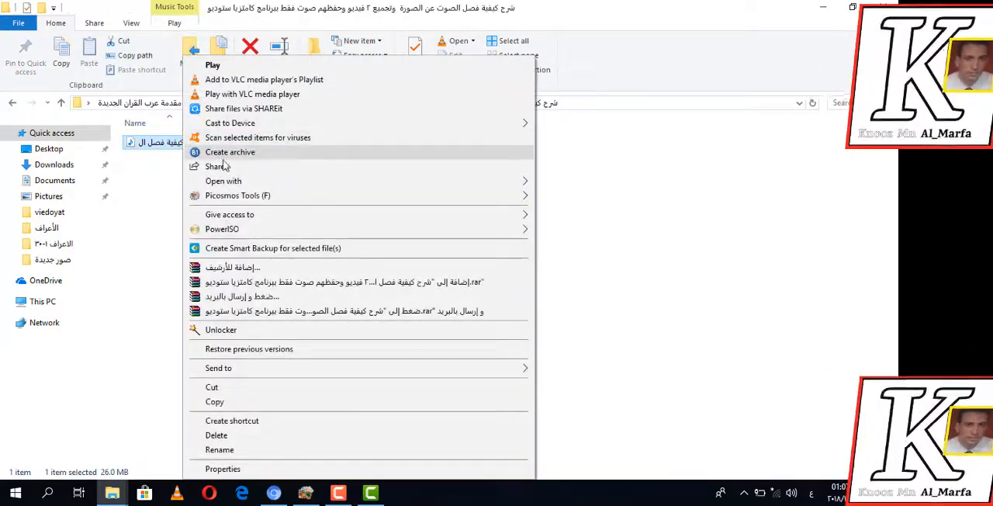
mouse_move(281, 183)
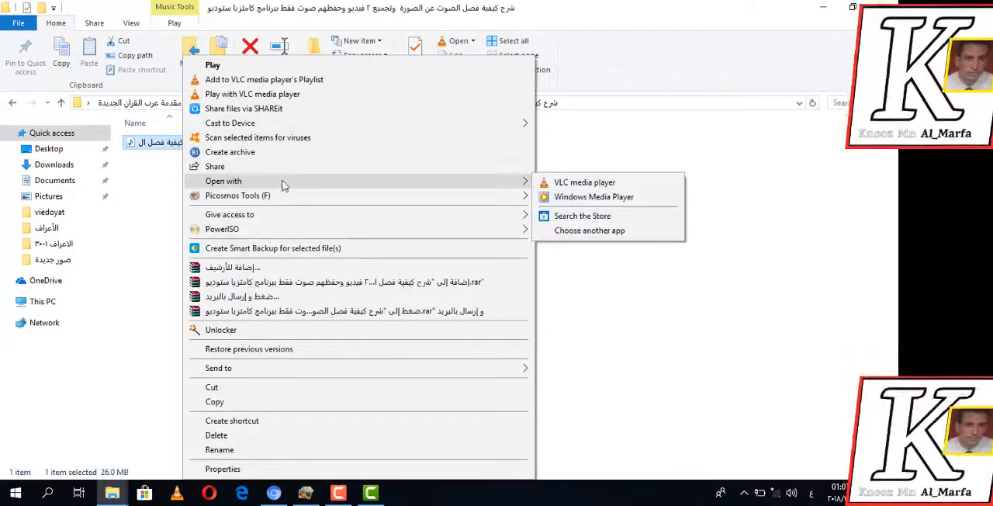
click(558, 202)
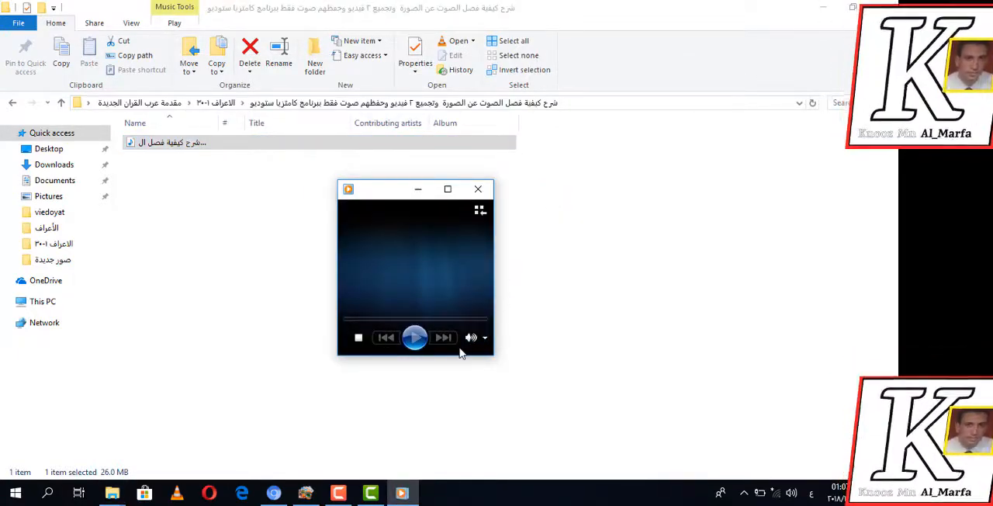
click(447, 188)
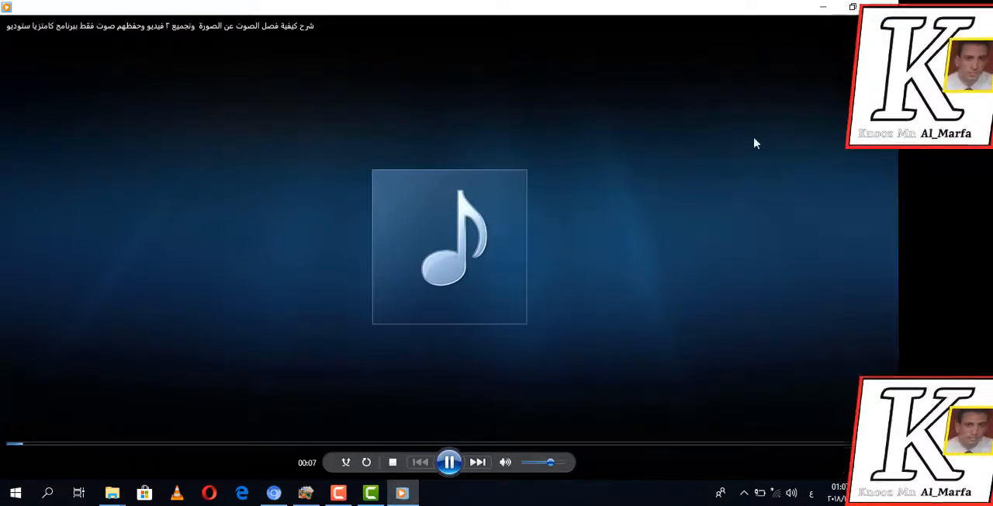
click(450, 463)
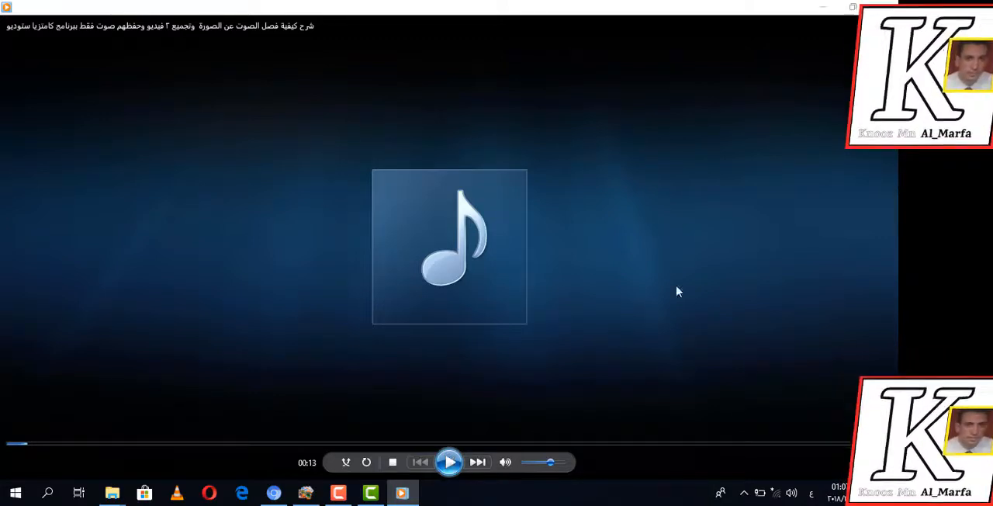
click(883, 6)
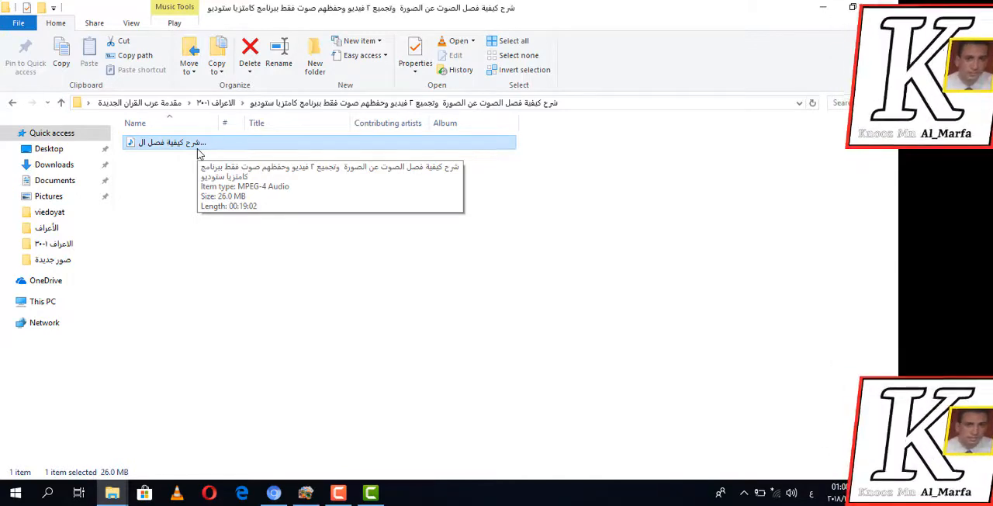
click(375, 495)
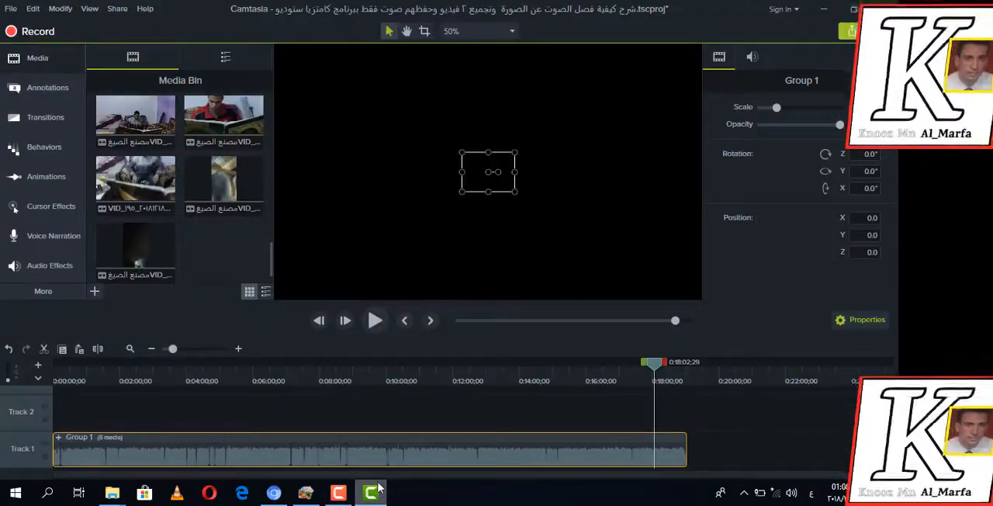
click(339, 495)
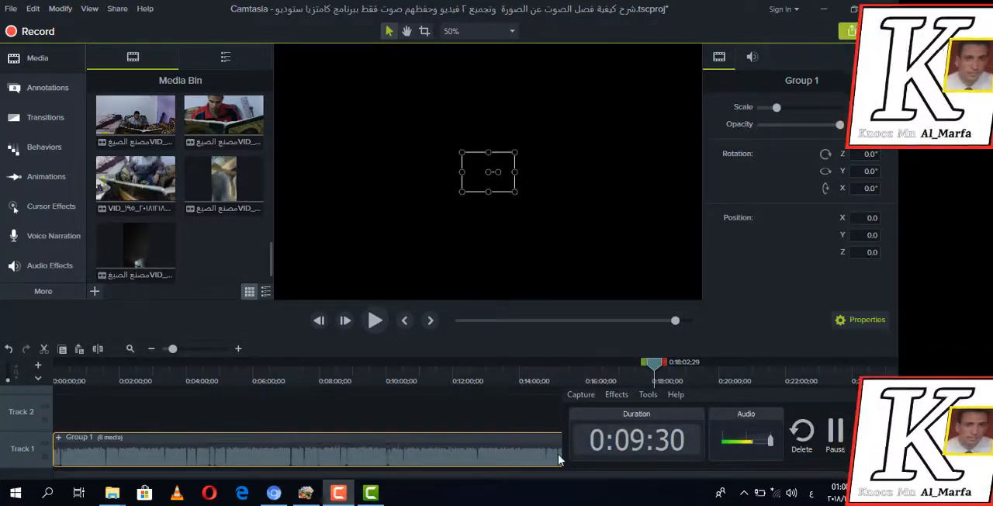